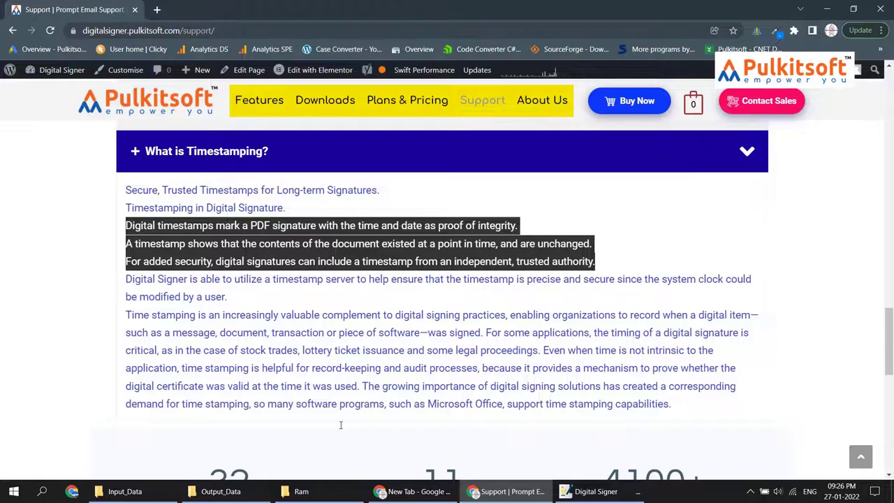
Step: Switch to Digital Signer and open the PDF signing form
{"action": "left_click", "coordinate": [596, 491]}
{"action": "left_click", "coordinate": [39, 23]}
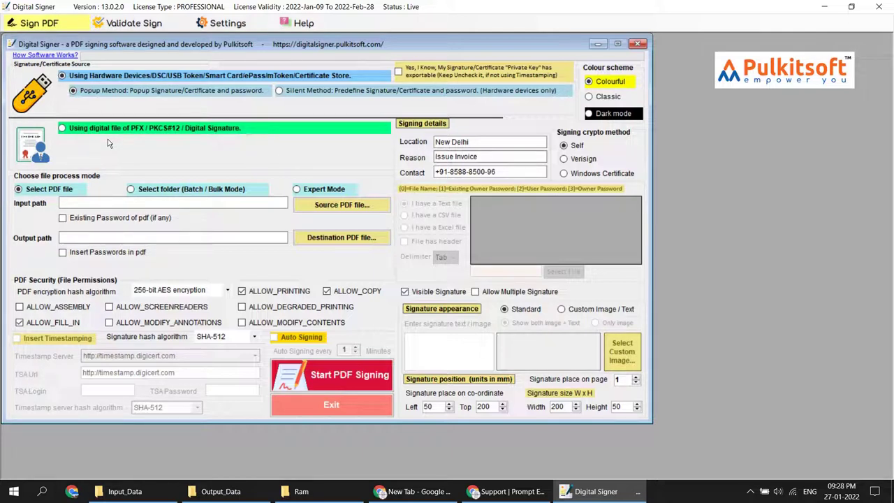
Step: Review the contents of the Input_Data, Output_Data and Ram folders in File Explorer
{"action": "left_click", "coordinate": [128, 496]}
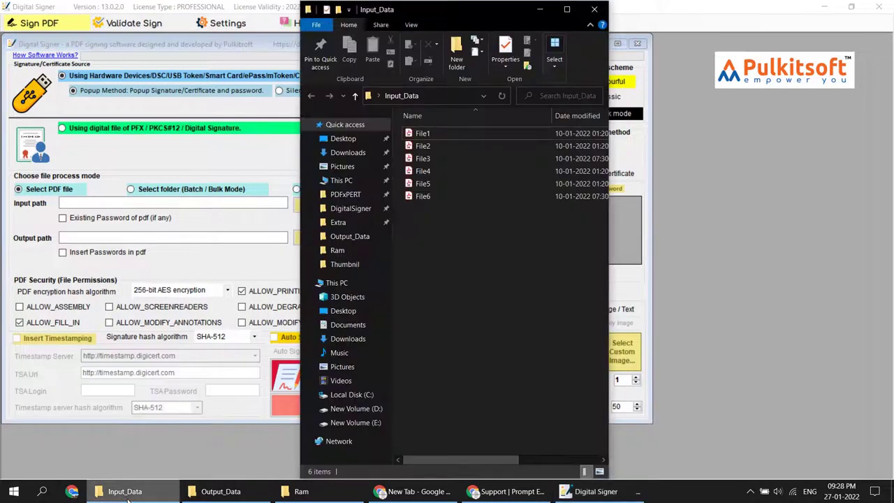
{"action": "left_click_drag", "start_coordinate": [454, 314], "coordinate": [423, 129]}
{"action": "left_click", "coordinate": [454, 280]}
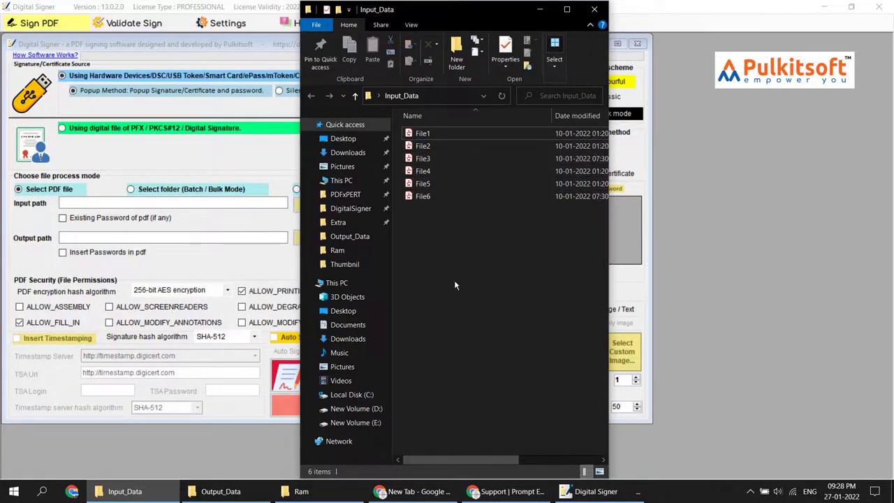
{"action": "left_click", "coordinate": [221, 491]}
{"action": "left_click_drag", "start_coordinate": [819, 350], "coordinate": [763, 135]}
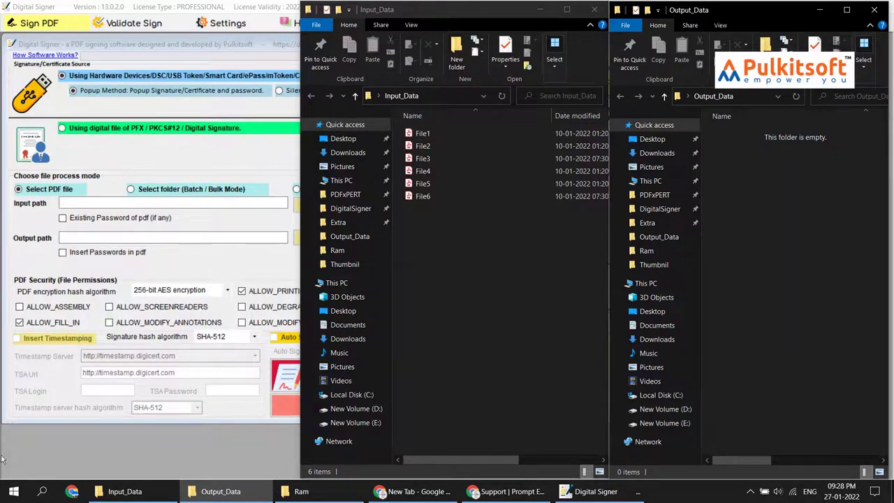
{"action": "left_click", "coordinate": [301, 491]}
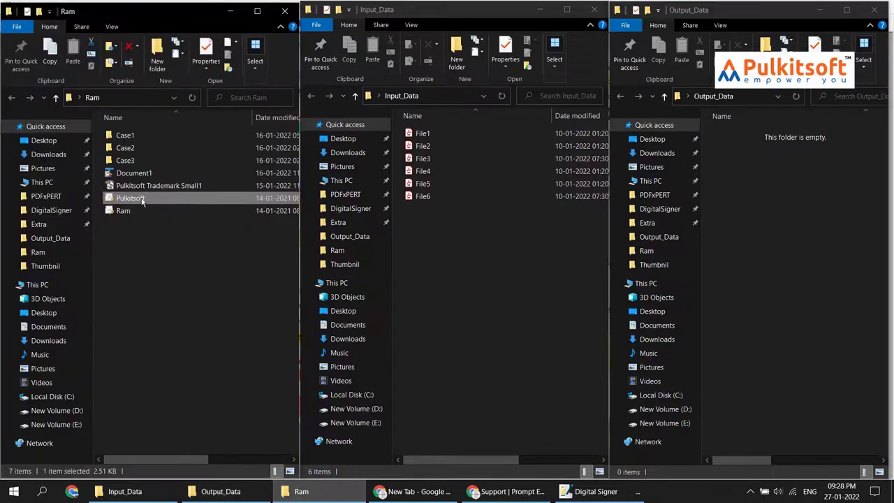
Step: In Digital Signer, set the signature source to the Pulkitsoft PFX file in the Ram folder and enter the PFX file password
{"action": "left_click", "coordinate": [574, 493]}
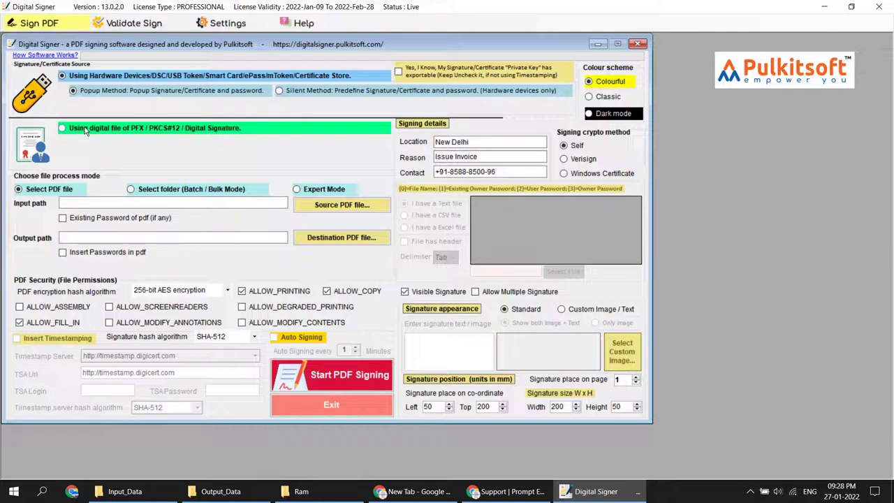
{"action": "left_click", "coordinate": [85, 130]}
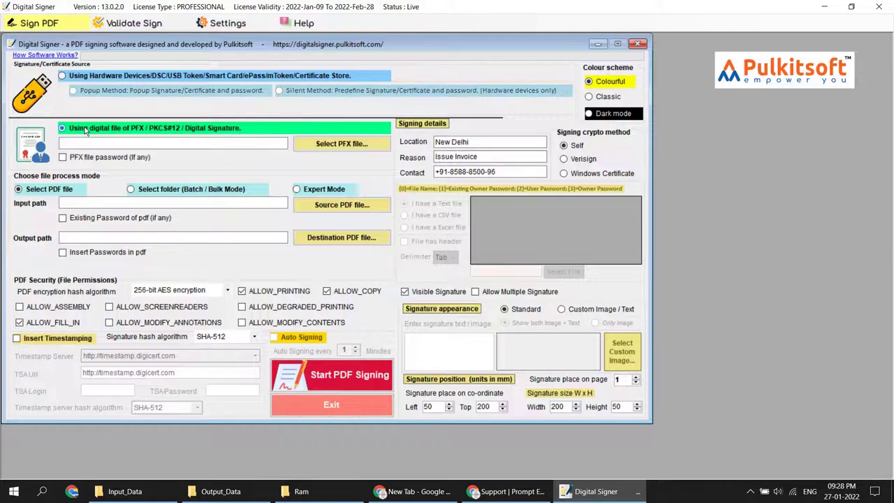
{"action": "left_click", "coordinate": [315, 145]}
{"action": "left_click", "coordinate": [224, 135]}
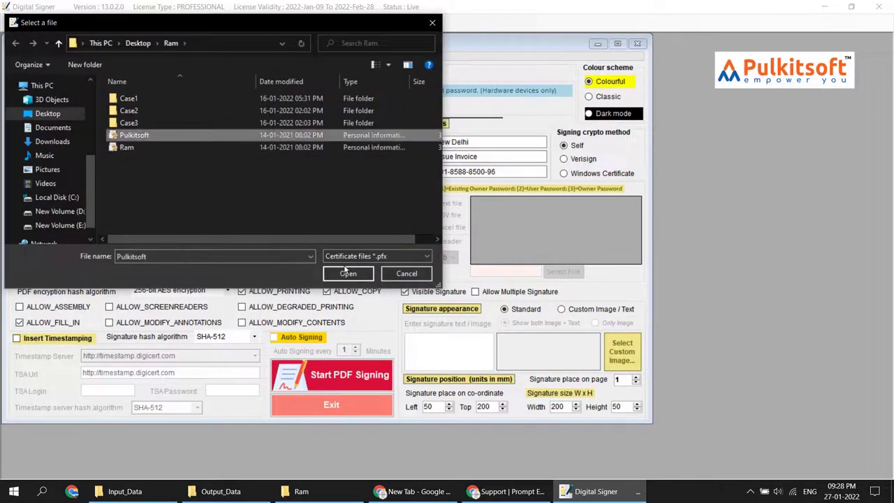
{"action": "left_click", "coordinate": [347, 273]}
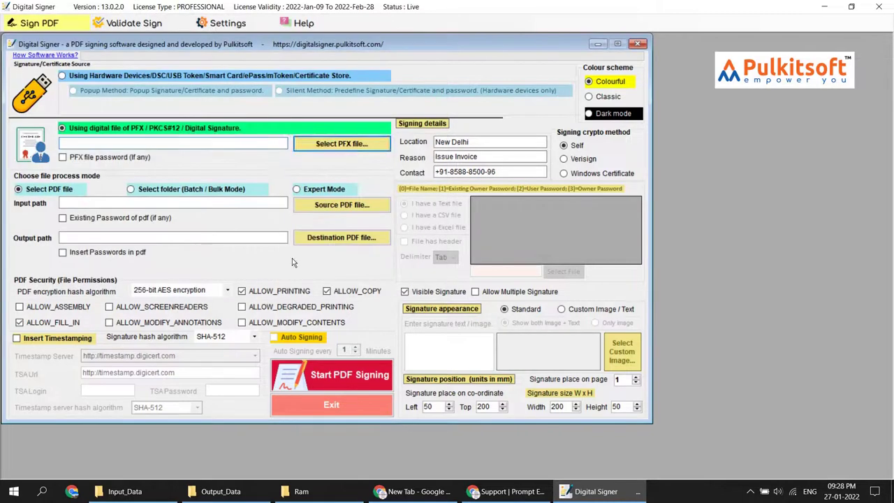
{"action": "left_click", "coordinate": [75, 157]}
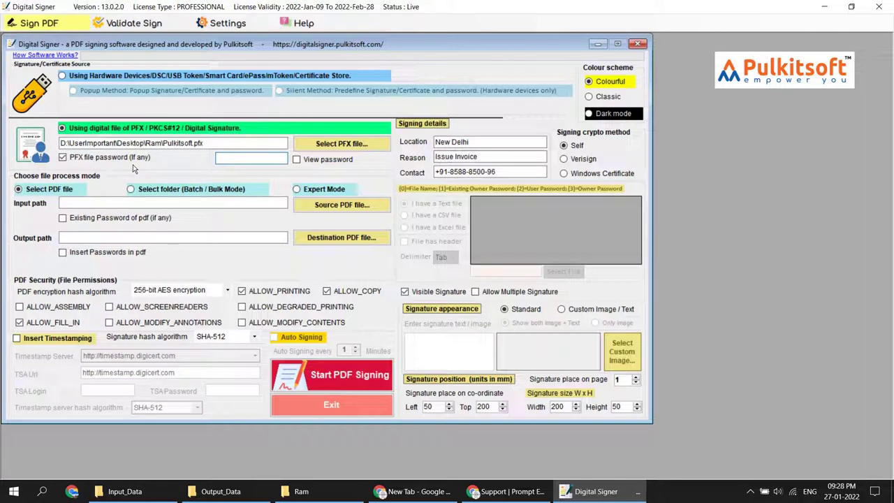
{"action": "type", "text": "**********"}
Step: Set the file process mode to folder batch signing and choose the desktop's Input_Data folder as the source
{"action": "left_click", "coordinate": [165, 193]}
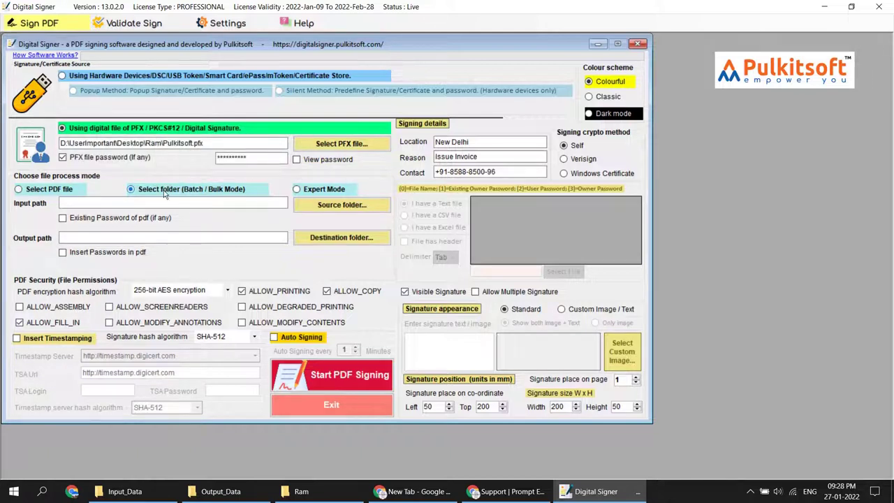
{"action": "left_click", "coordinate": [319, 209]}
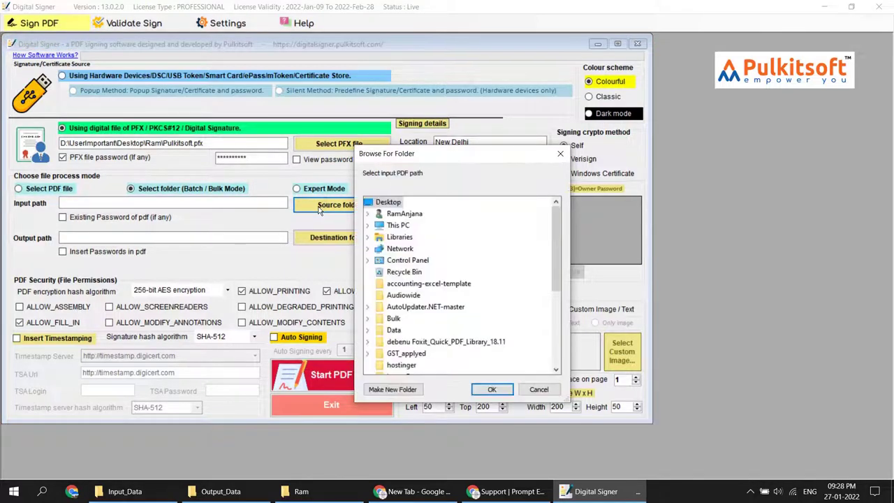
{"action": "scroll", "coordinate": [442, 264], "scroll_direction": "down", "scroll_amount": 2}
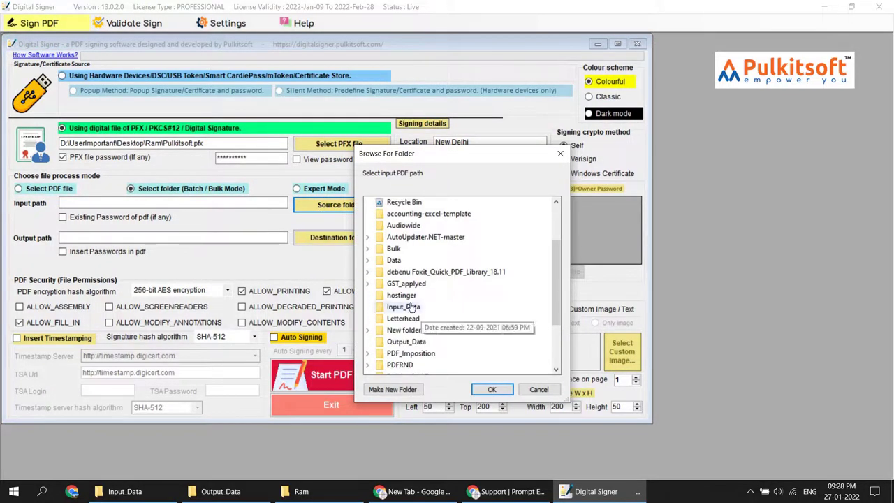
{"action": "left_click", "coordinate": [440, 310]}
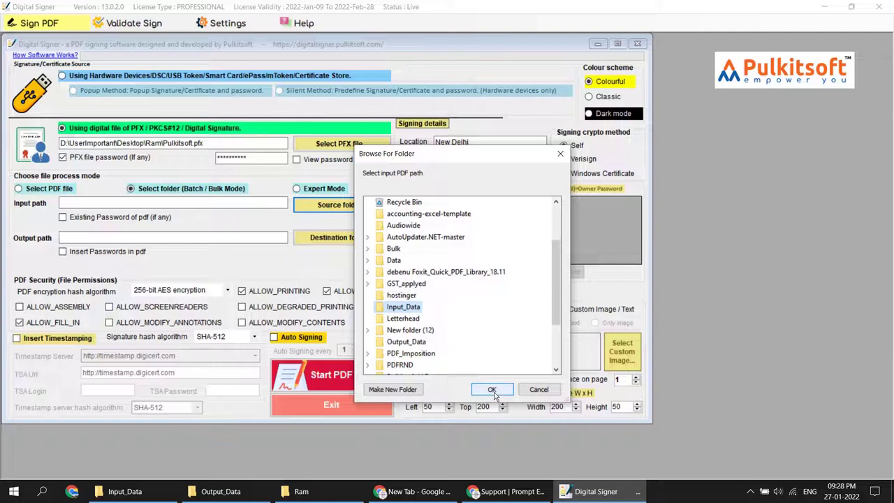
{"action": "left_click", "coordinate": [493, 394]}
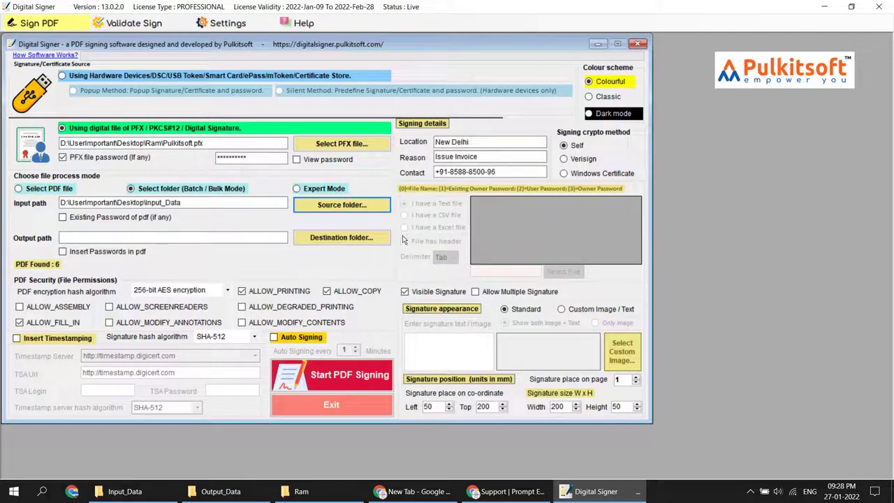
Step: Choose the desktop's Output_Data folder as the destination for the signed PDFs
{"action": "left_click", "coordinate": [347, 244]}
{"action": "scroll", "coordinate": [472, 274], "scroll_direction": "down", "scroll_amount": 4}
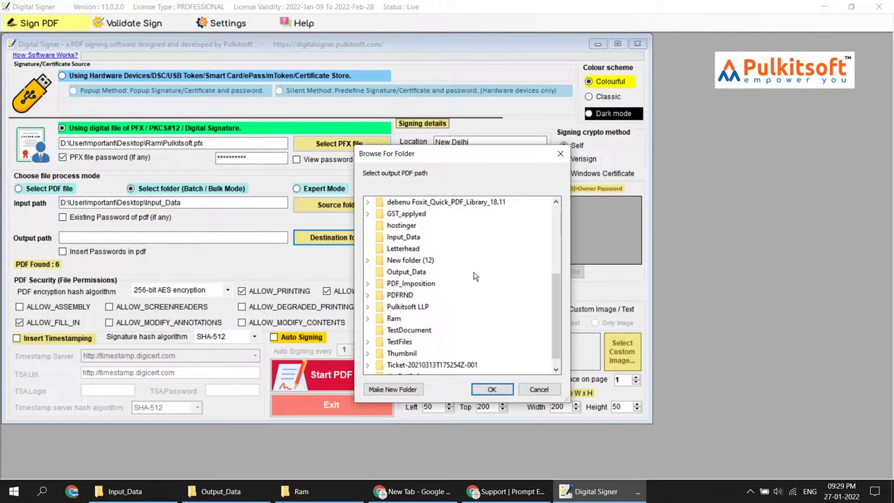
{"action": "left_click", "coordinate": [406, 272]}
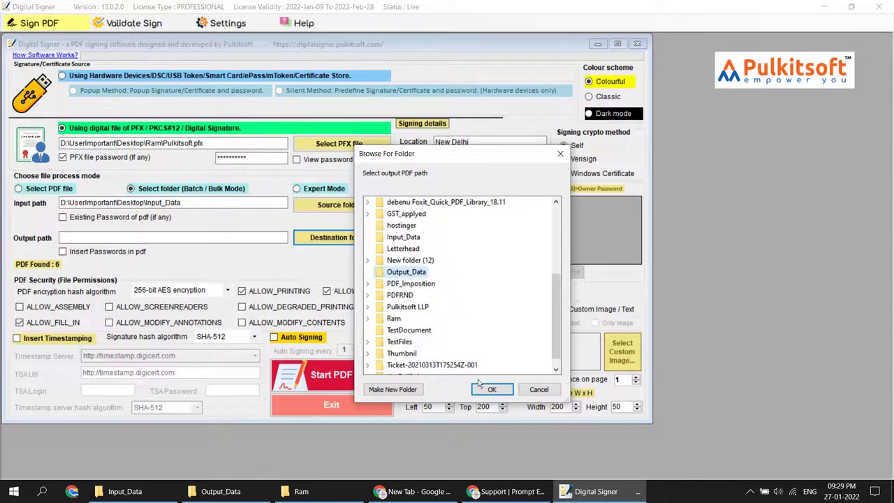
{"action": "left_click", "coordinate": [491, 390]}
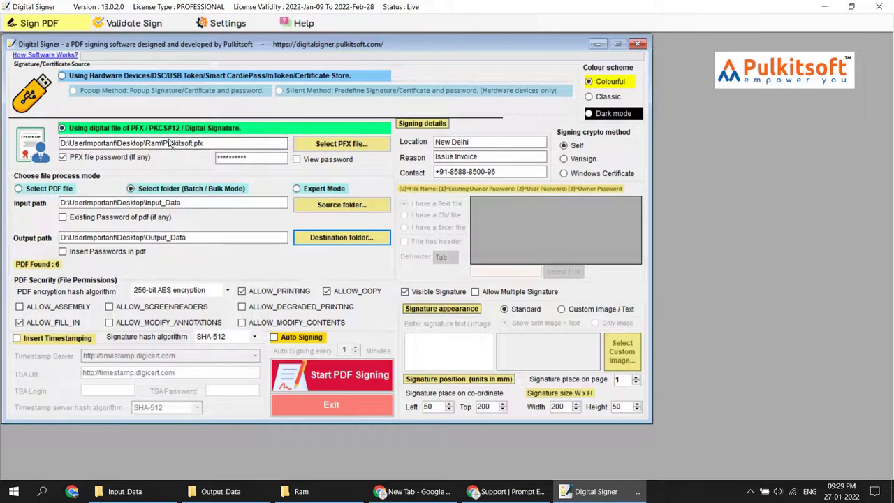
Step: Check the Output_Data folder, then run the batch PDF signing without timestamping and dismiss the completion message
{"action": "left_click", "coordinate": [221, 491]}
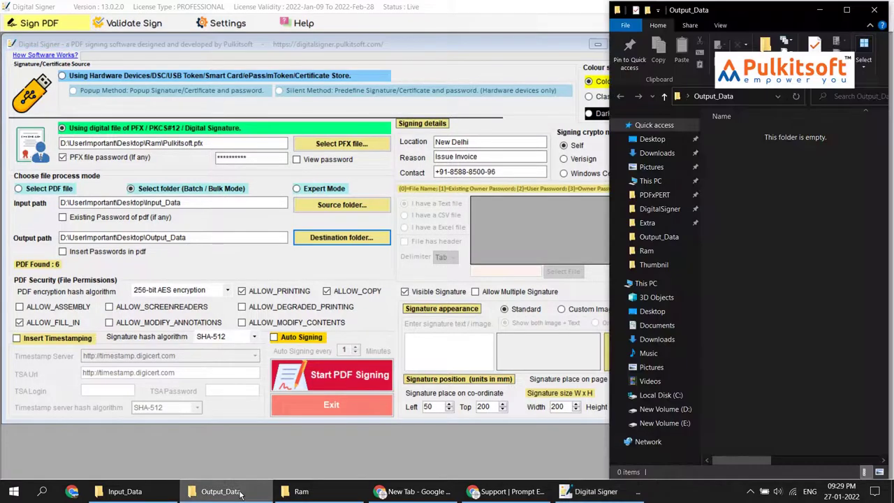
{"action": "left_click", "coordinate": [221, 491]}
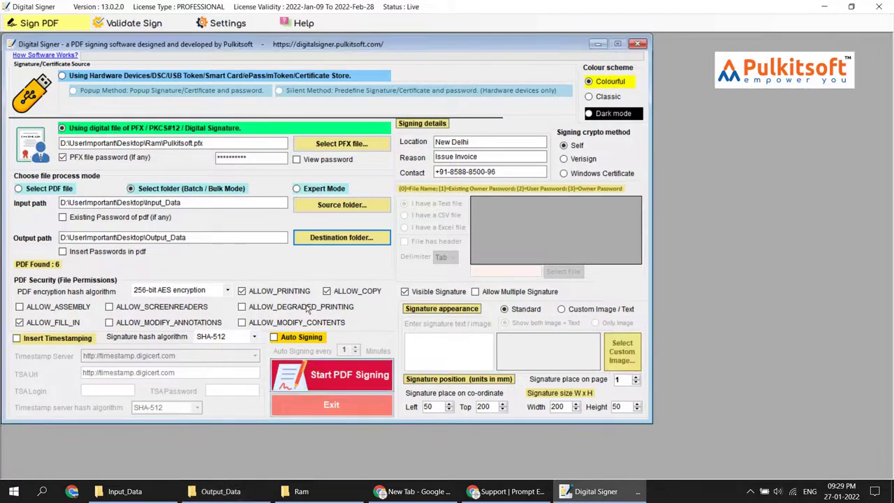
{"action": "left_click", "coordinate": [363, 378]}
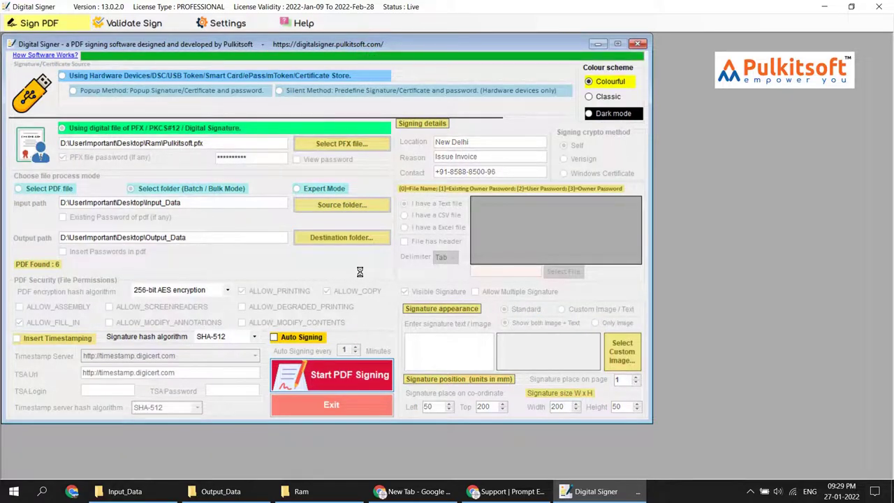
{"action": "left_click", "coordinate": [492, 287]}
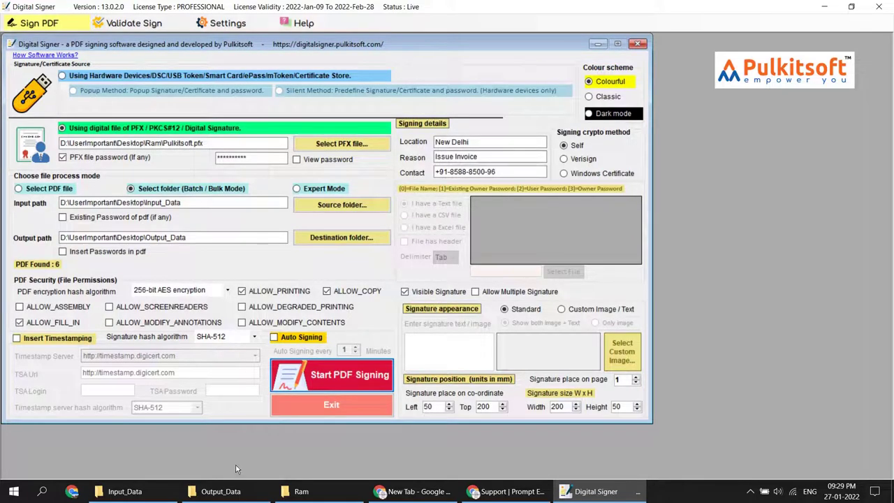
Step: Open File1 from the Output_Data folder and view the signature block on its page
{"action": "left_click", "coordinate": [221, 491]}
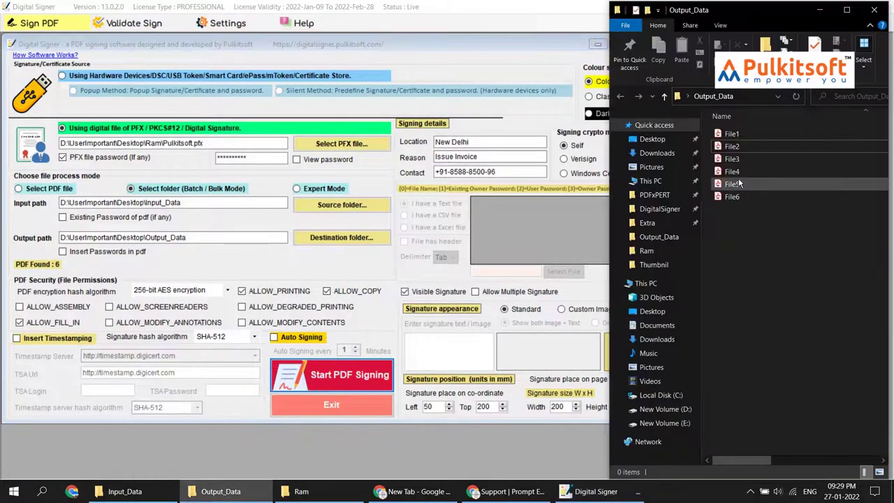
{"action": "left_click", "coordinate": [739, 139]}
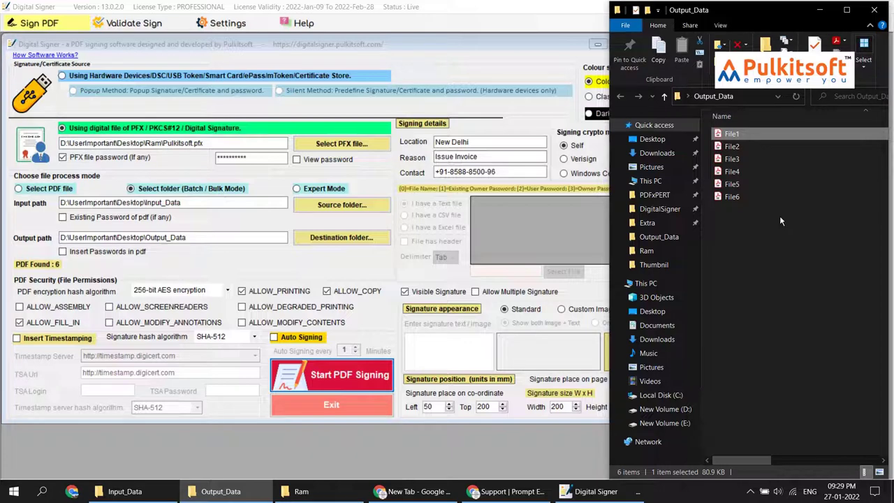
{"action": "key", "text": "Return"}
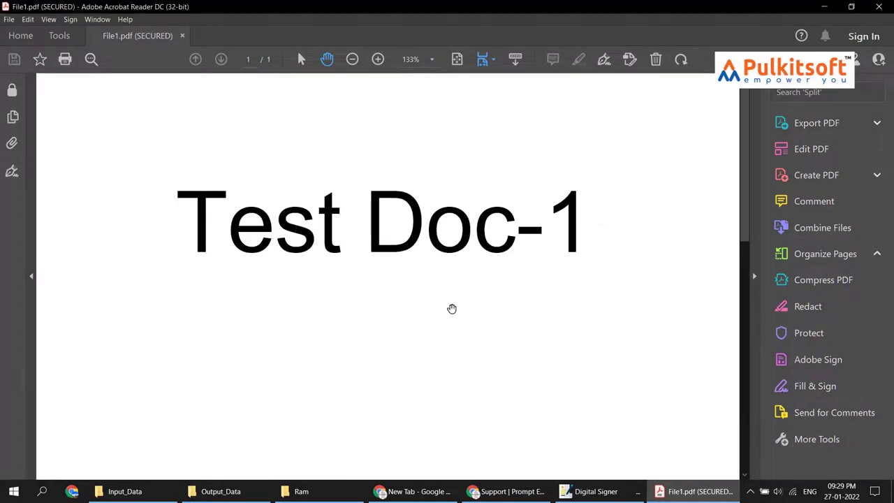
{"action": "scroll", "coordinate": [447, 298], "scroll_direction": "down", "scroll_amount": 5}
{"action": "scroll", "coordinate": [445, 292], "scroll_direction": "down", "scroll_amount": 3}
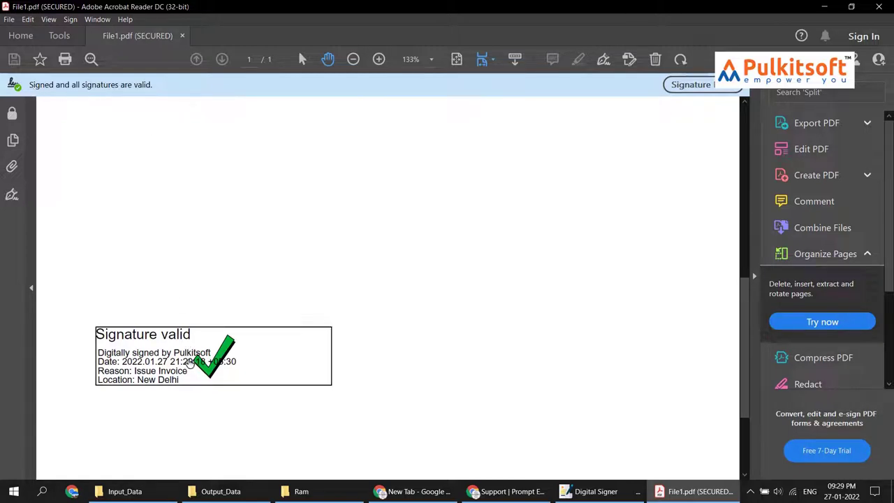
Step: Inspect the File1 signature's validation status, signature properties and advanced properties, then close the dialogs
{"action": "left_click", "coordinate": [190, 362]}
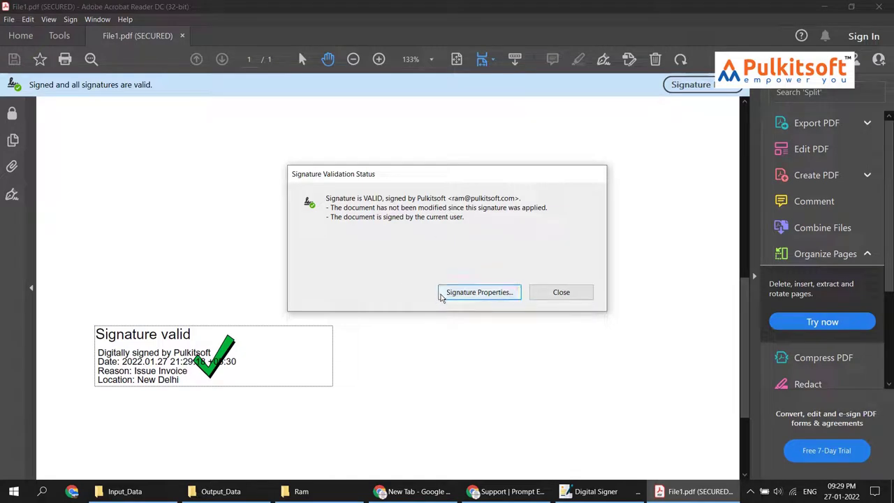
{"action": "left_click", "coordinate": [468, 296]}
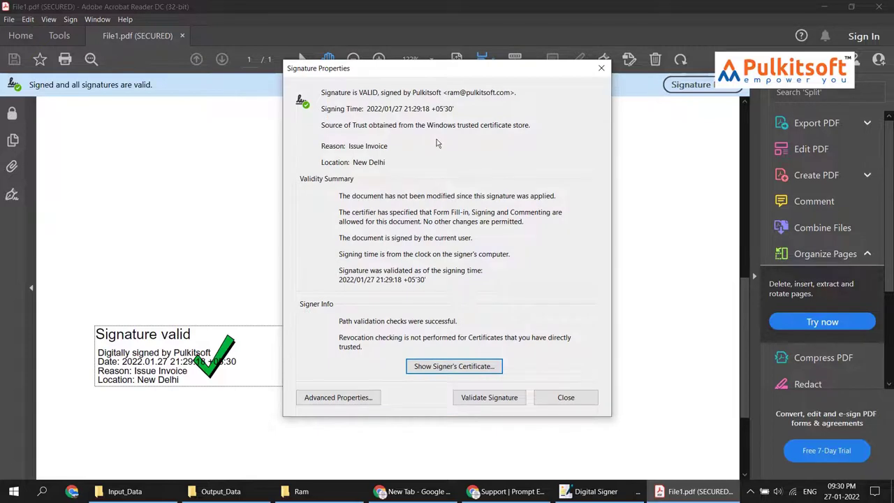
{"action": "left_click", "coordinate": [335, 402]}
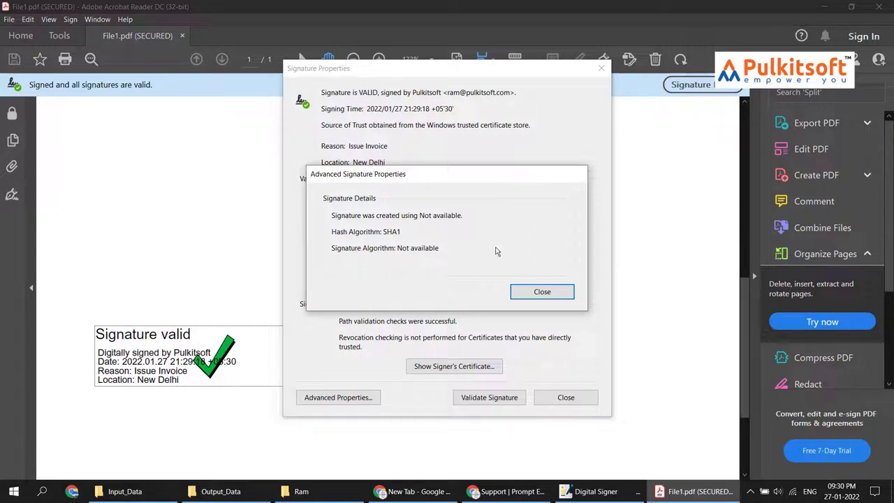
{"action": "left_click", "coordinate": [548, 293]}
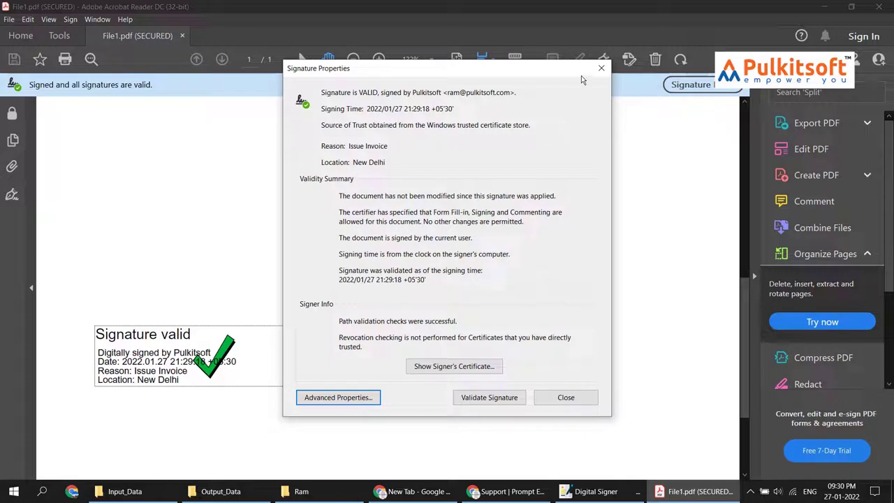
{"action": "left_click", "coordinate": [601, 68]}
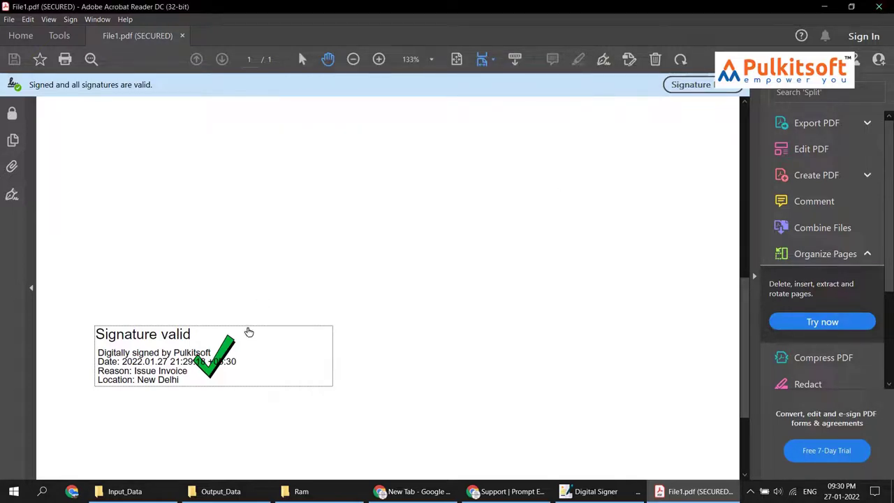
Step: Close the File1 PDF and delete File1 through File6 from the Output_Data folder
{"action": "left_click", "coordinate": [878, 6]}
{"action": "left_click_drag", "start_coordinate": [815, 349], "coordinate": [725, 203]}
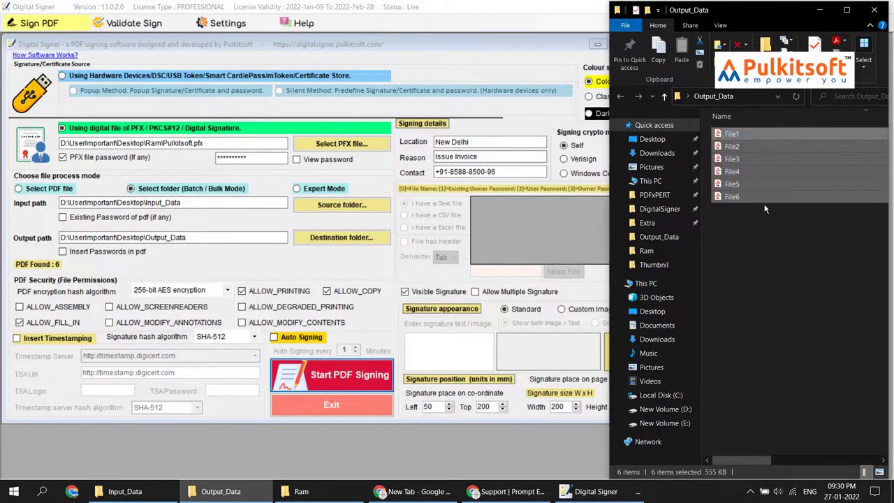
{"action": "key", "text": "Delete"}
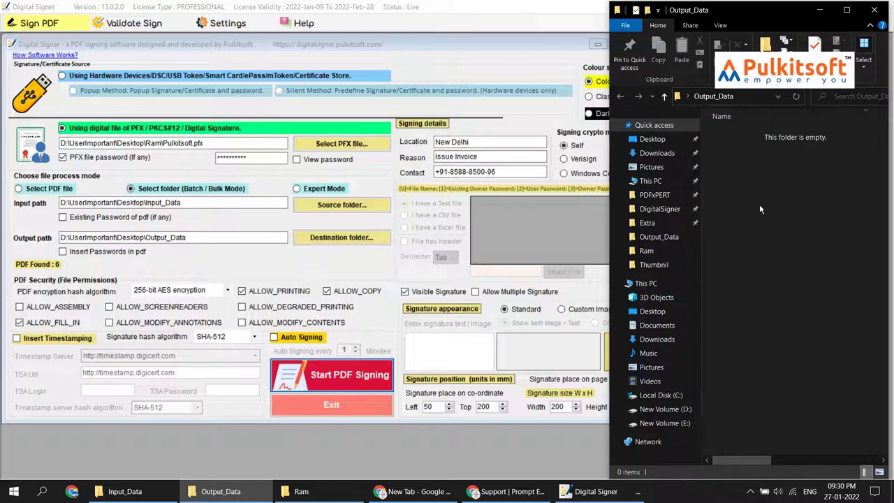
{"action": "left_click", "coordinate": [222, 267]}
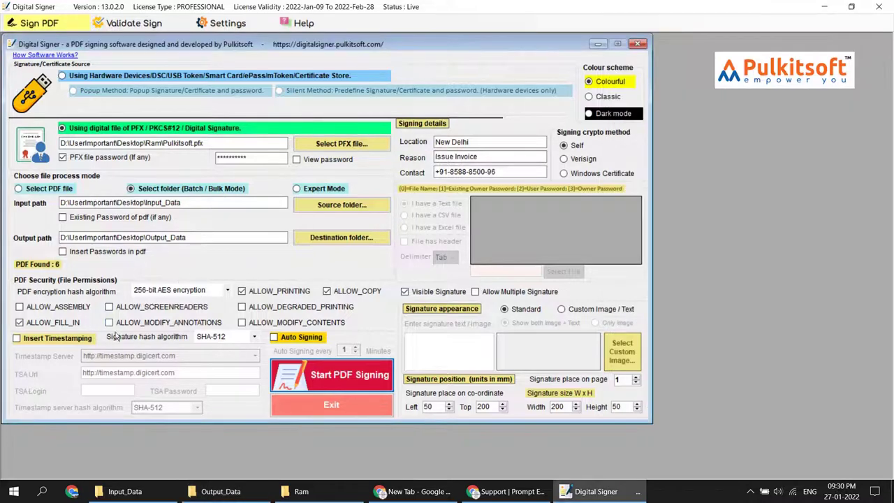
{"action": "mouse_move", "coordinate": [90, 341]}
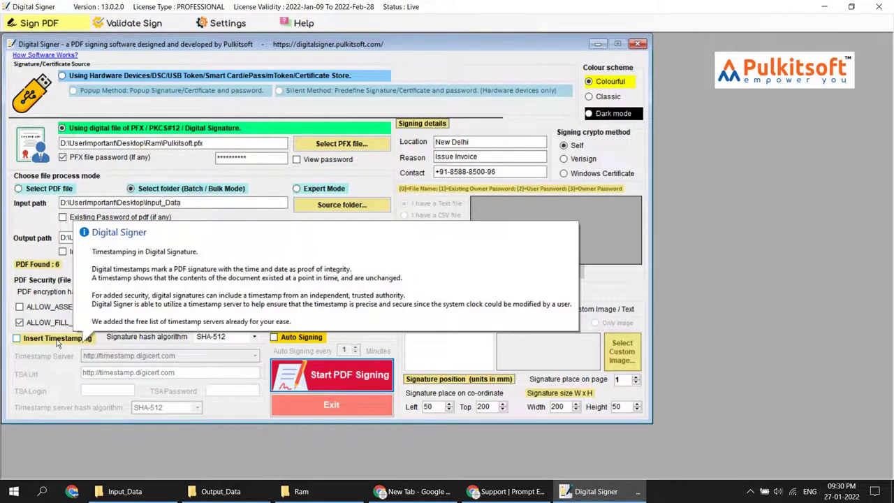
{"action": "left_click", "coordinate": [58, 340]}
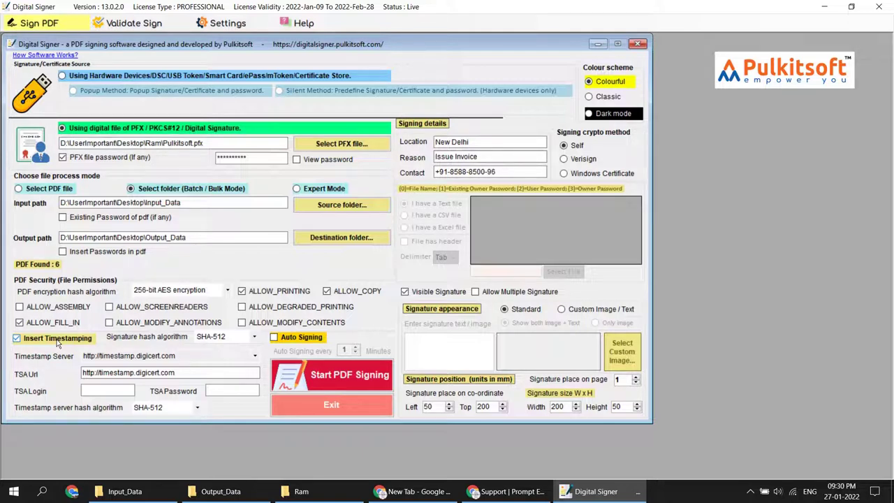
{"action": "left_click", "coordinate": [256, 359]}
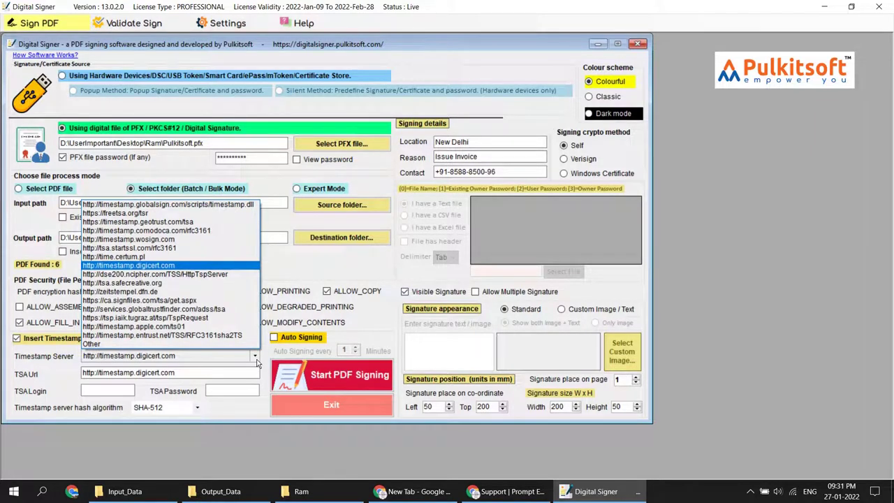
{"action": "left_click", "coordinate": [257, 359]}
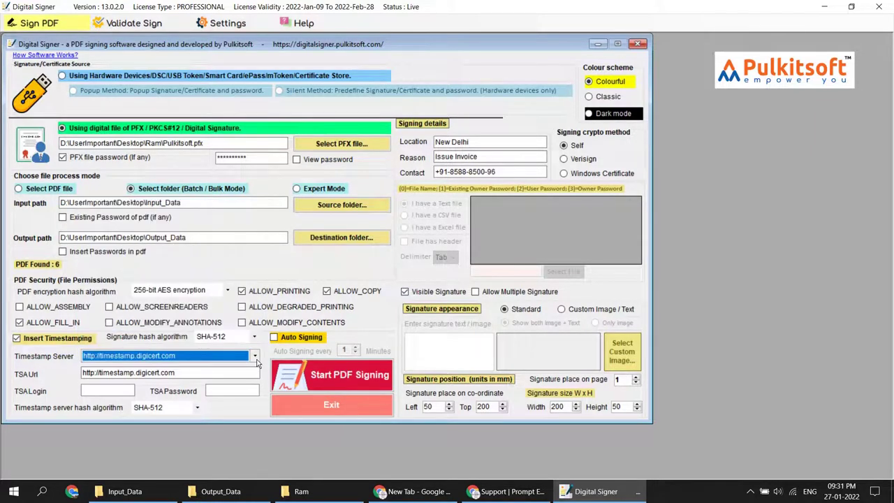
{"action": "left_click", "coordinate": [18, 338]}
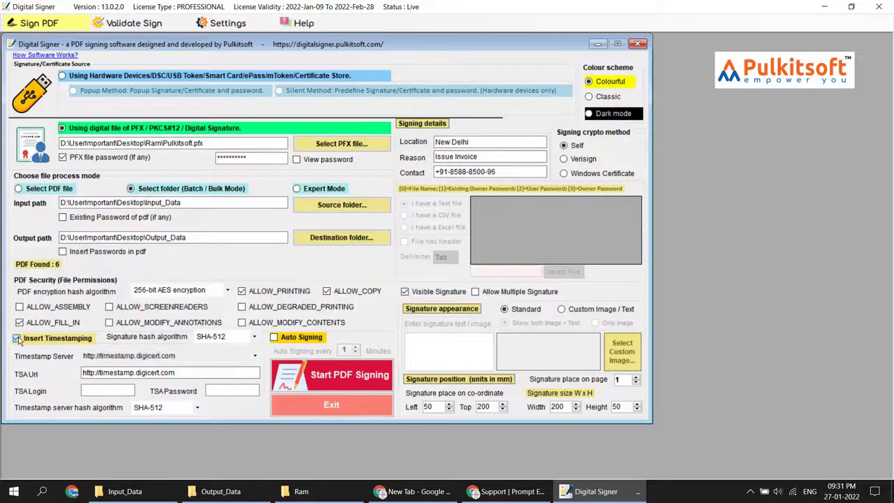
{"action": "left_click", "coordinate": [17, 338]}
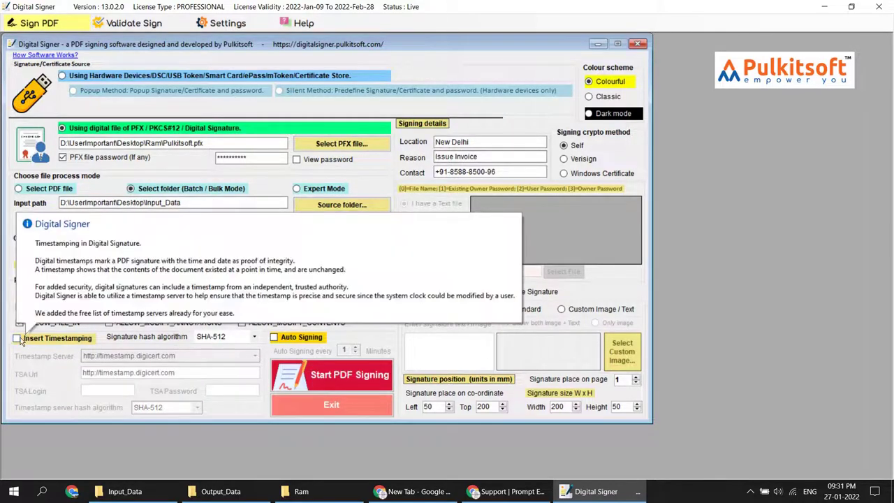
{"action": "left_click", "coordinate": [18, 339]}
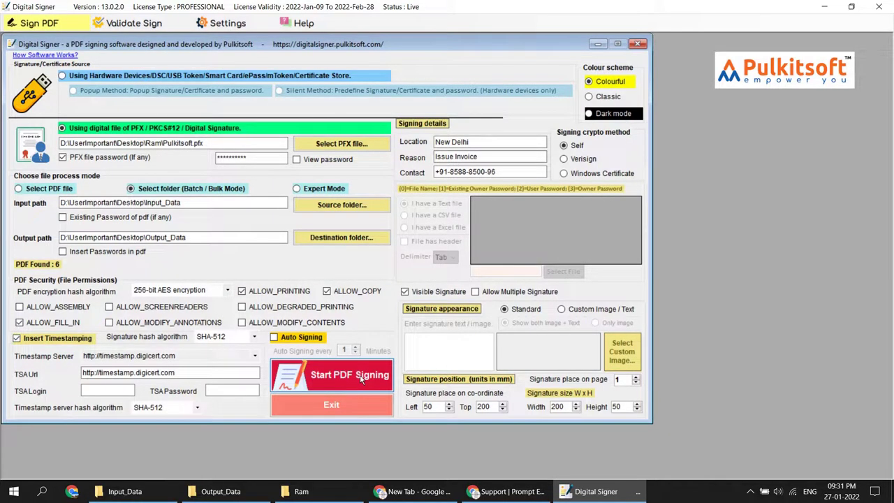
Step: Check the Output_Data folder, then run the batch PDF signing with timestamping and dismiss the completion message
{"action": "left_click", "coordinate": [241, 493]}
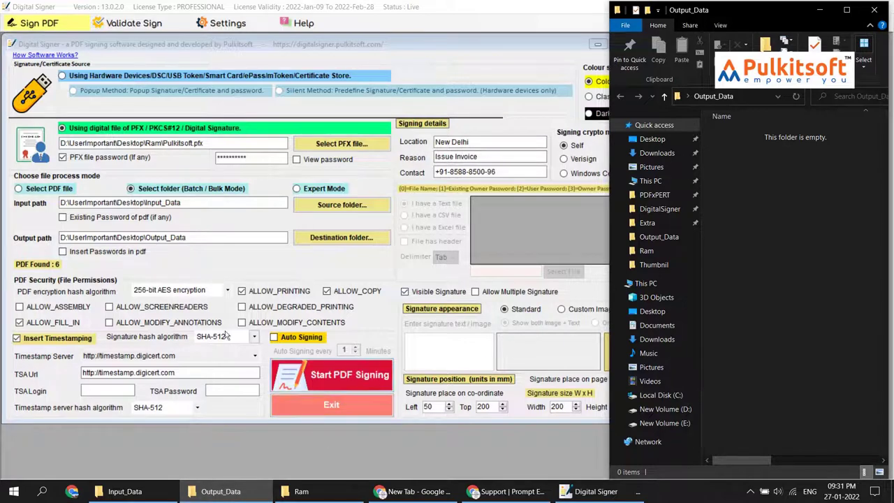
{"action": "mouse_move", "coordinate": [66, 345]}
{"action": "left_click", "coordinate": [355, 379]}
{"action": "left_click", "coordinate": [222, 491]}
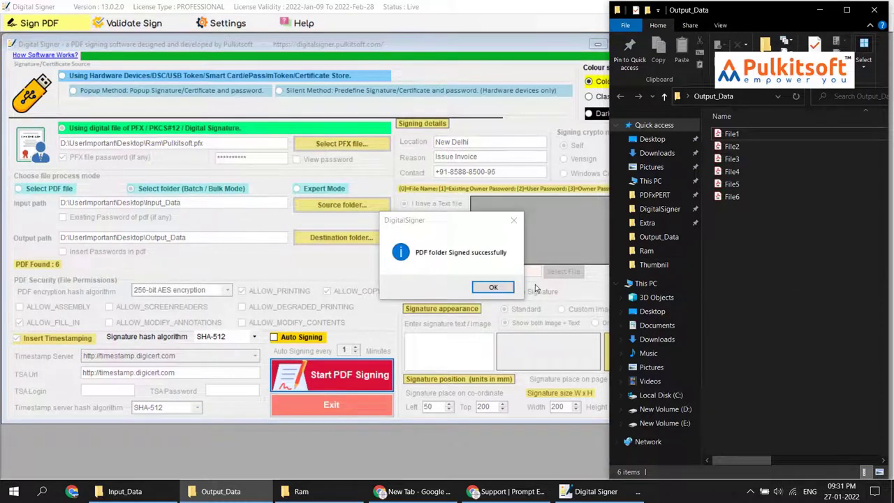
{"action": "left_click", "coordinate": [493, 288]}
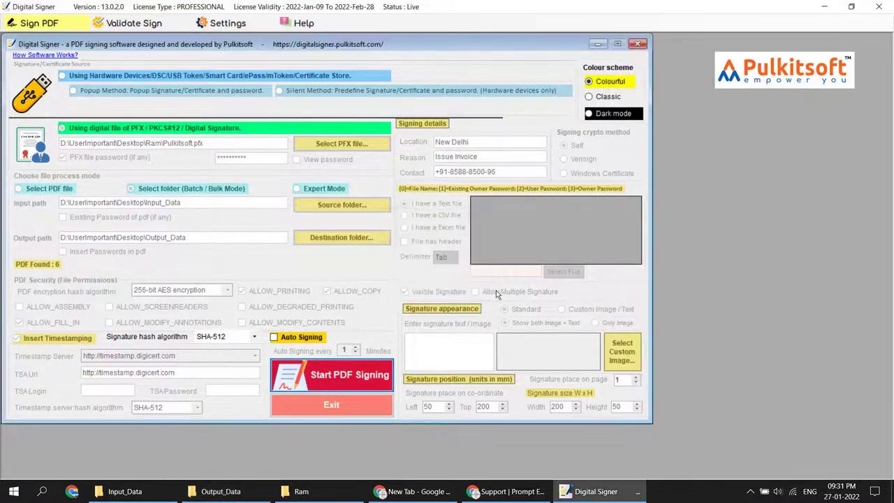
Step: Open the timestamped File1 from the Output_Data folder in Acrobat Reader and view the signature block on its page
{"action": "mouse_move", "coordinate": [253, 494]}
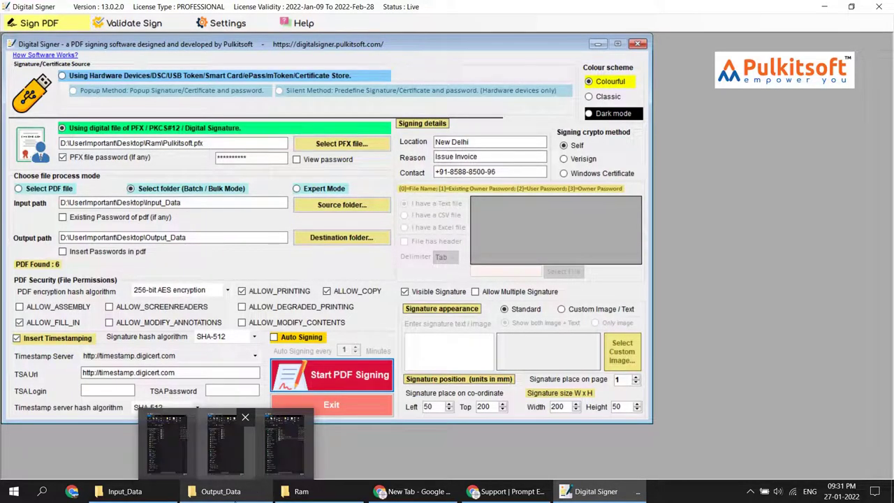
{"action": "left_click", "coordinate": [225, 444]}
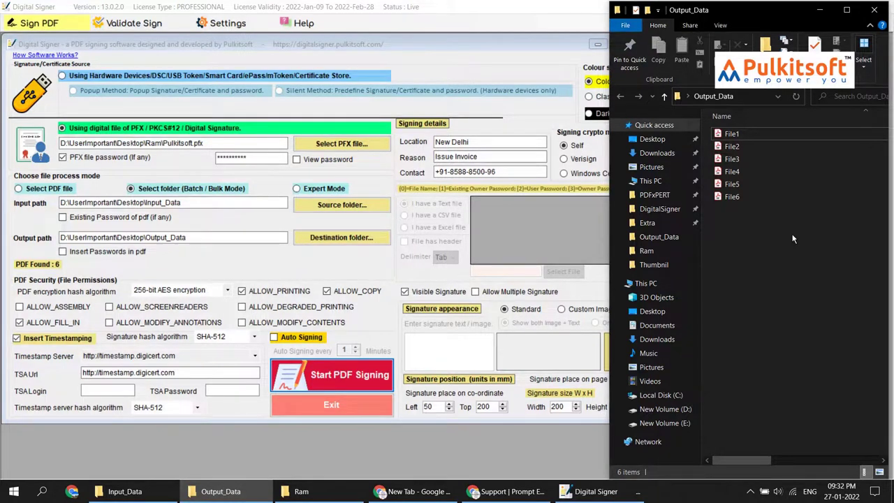
{"action": "left_click", "coordinate": [739, 135]}
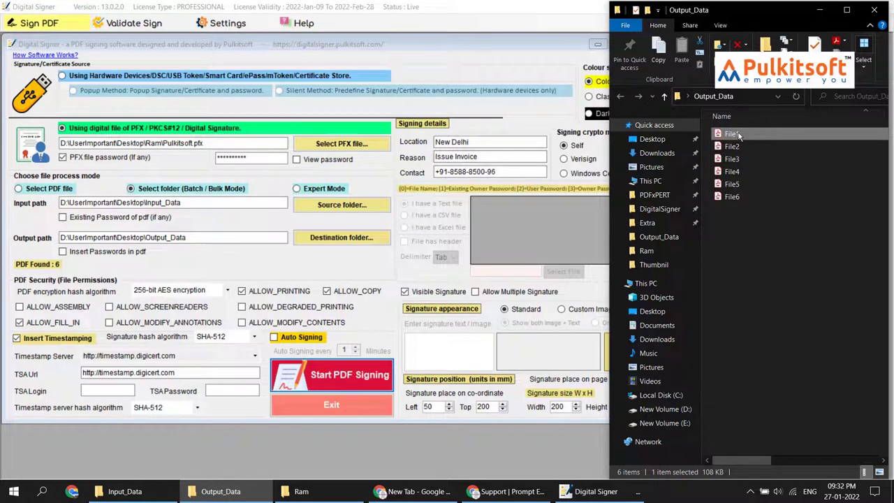
{"action": "double_click", "coordinate": [739, 135]}
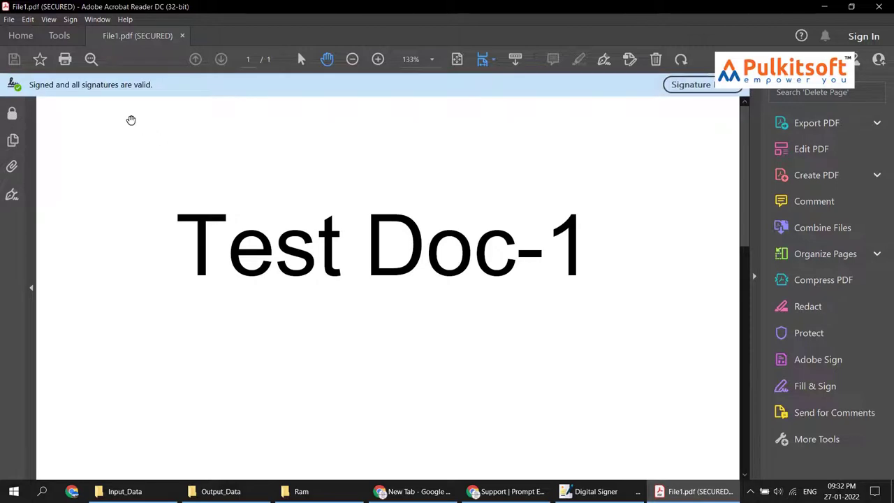
{"action": "scroll", "coordinate": [192, 199], "scroll_direction": "down", "scroll_amount": 5}
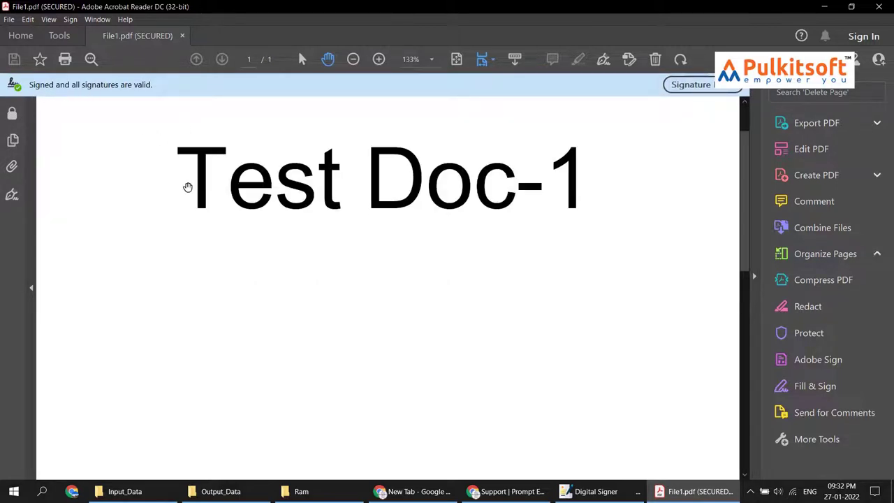
{"action": "scroll", "coordinate": [219, 222], "scroll_direction": "down", "scroll_amount": 5}
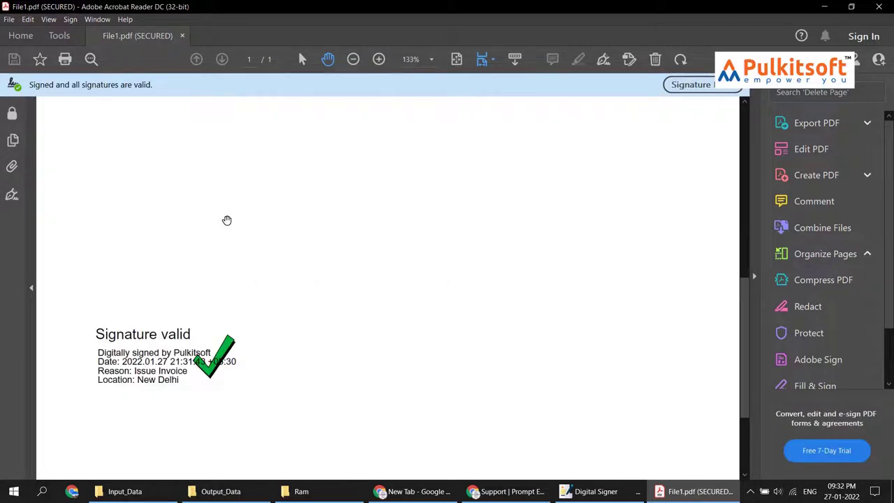
Step: Inspect the File1 signature's validation status, signature properties and advanced properties, including the timestamp authority name and hash algorithms
{"action": "left_click", "coordinate": [197, 350]}
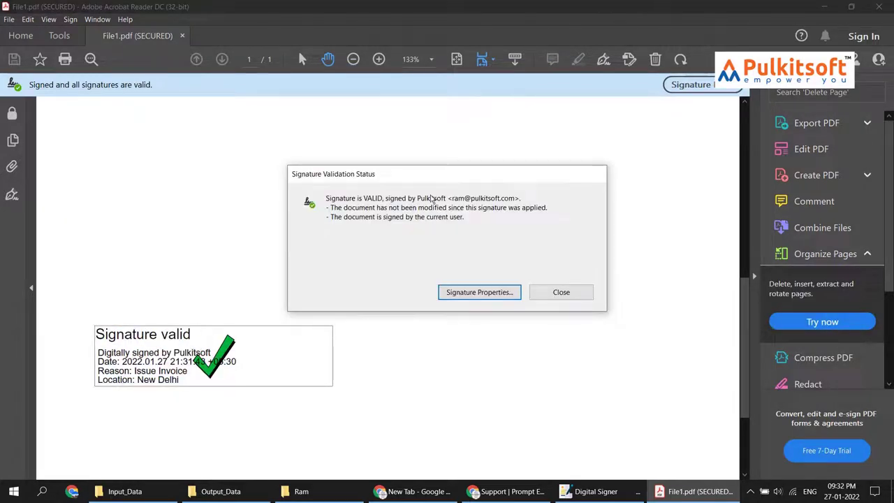
{"action": "left_click", "coordinate": [483, 295]}
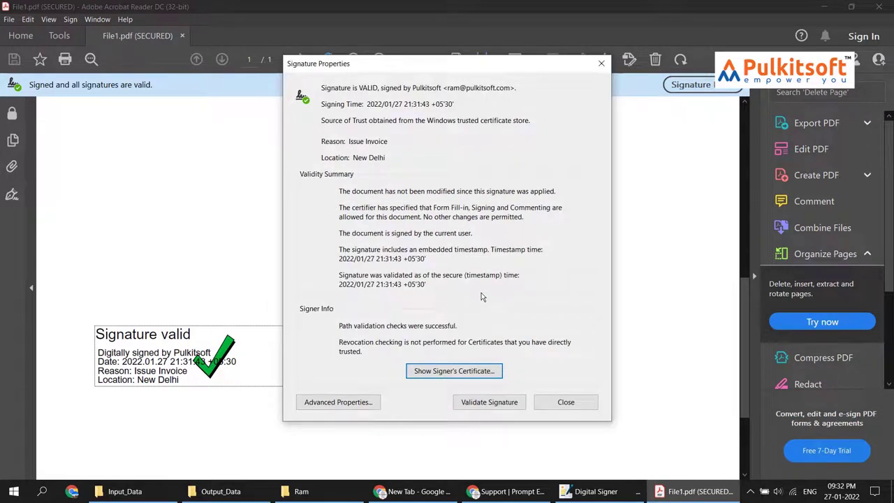
{"action": "left_click", "coordinate": [334, 402]}
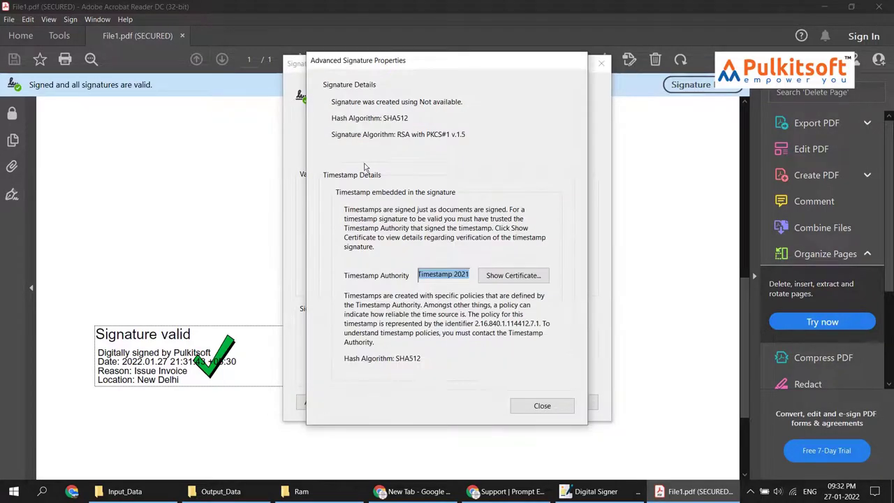
{"action": "left_click_drag", "start_coordinate": [398, 60], "coordinate": [324, 49]}
{"action": "left_click", "coordinate": [367, 264]}
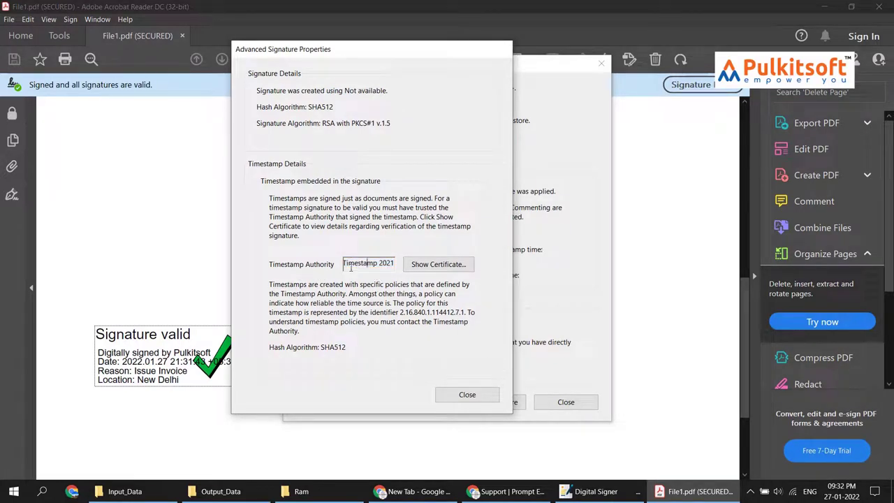
{"action": "left_click_drag", "start_coordinate": [354, 264], "coordinate": [394, 265]}
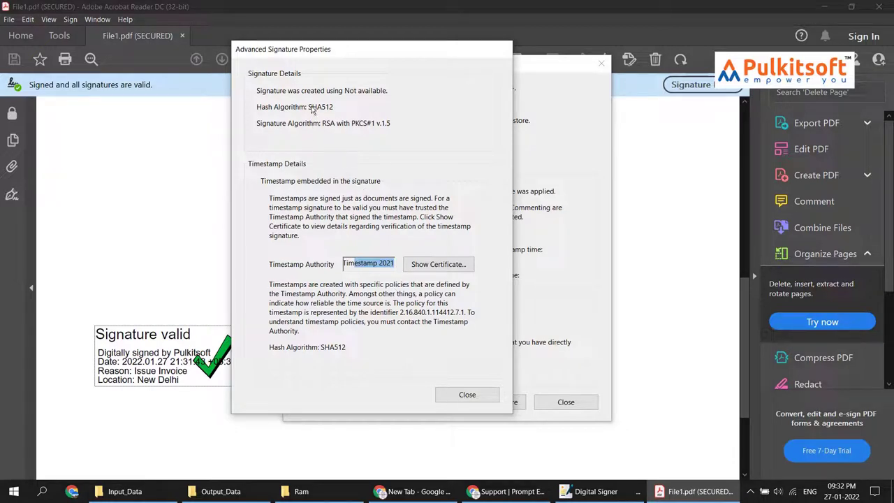
Step: Compare Digital Signer's timestamp hash algorithm and TSA URL with File1's timestamp details and the timestamp authority's certificate
{"action": "left_click", "coordinate": [589, 493]}
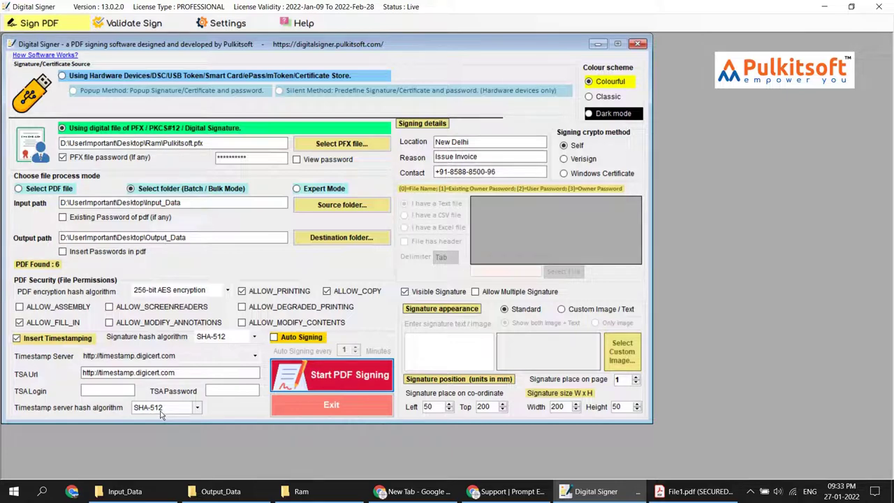
{"action": "left_click", "coordinate": [694, 491]}
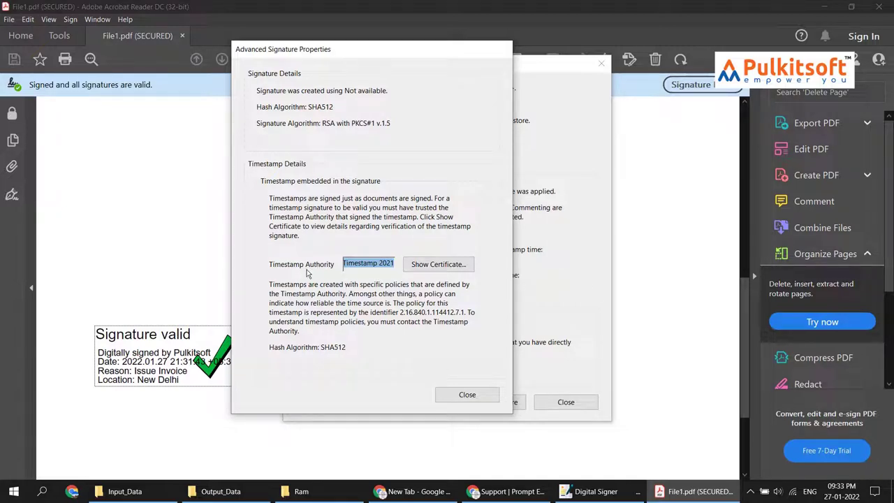
{"action": "left_click", "coordinate": [438, 267]}
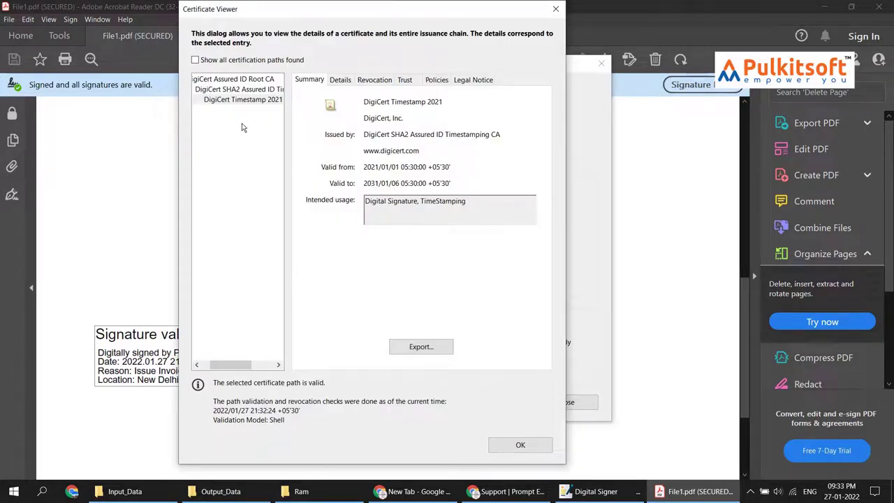
{"action": "left_click", "coordinate": [596, 492]}
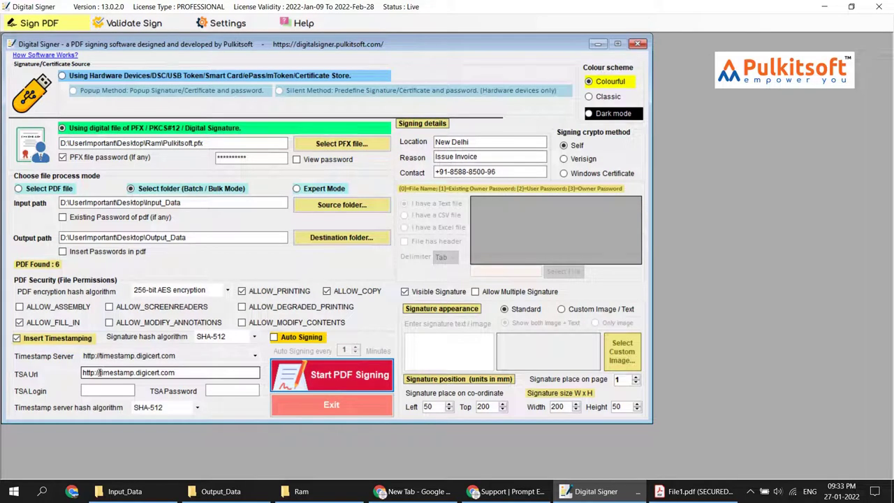
{"action": "left_click_drag", "start_coordinate": [98, 372], "coordinate": [136, 373]}
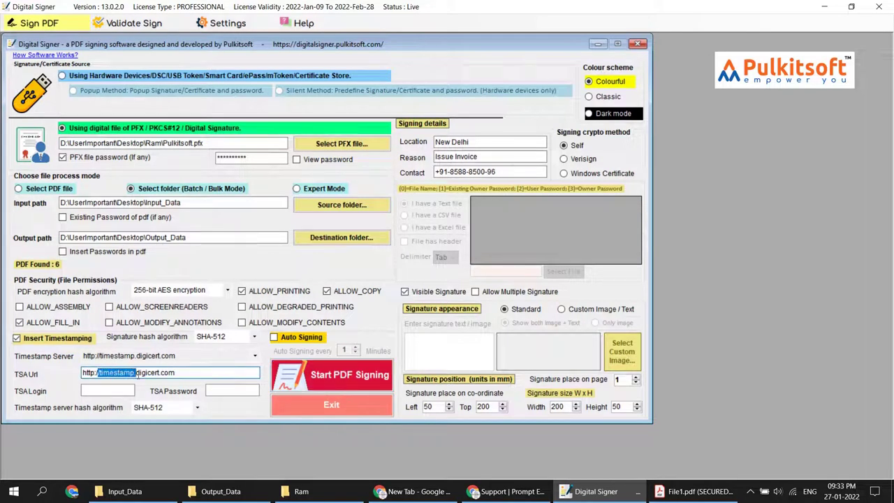
{"action": "left_click", "coordinate": [165, 375]}
{"action": "left_click_drag", "start_coordinate": [137, 373], "coordinate": [182, 374]}
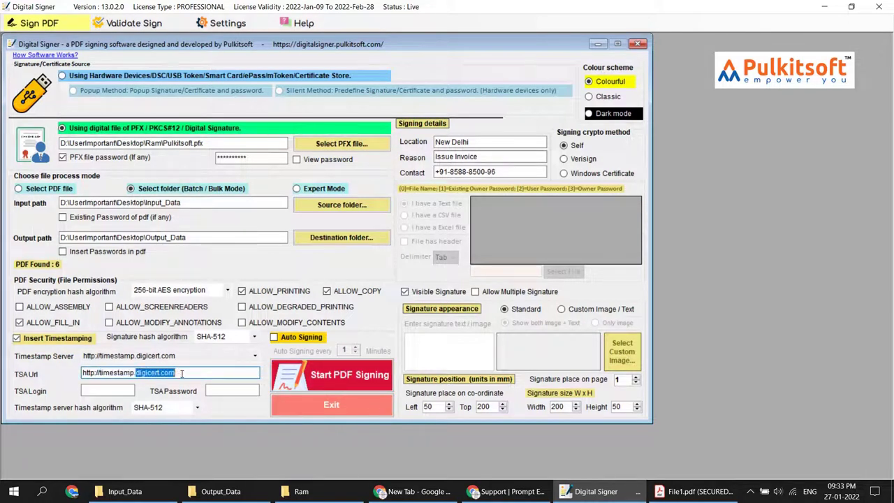
Step: Examine the timestamp certificate's issuance chain in Acrobat Reader, then close the certificate viewer, the signature dialogs and the File1 PDF
{"action": "left_click", "coordinate": [673, 494]}
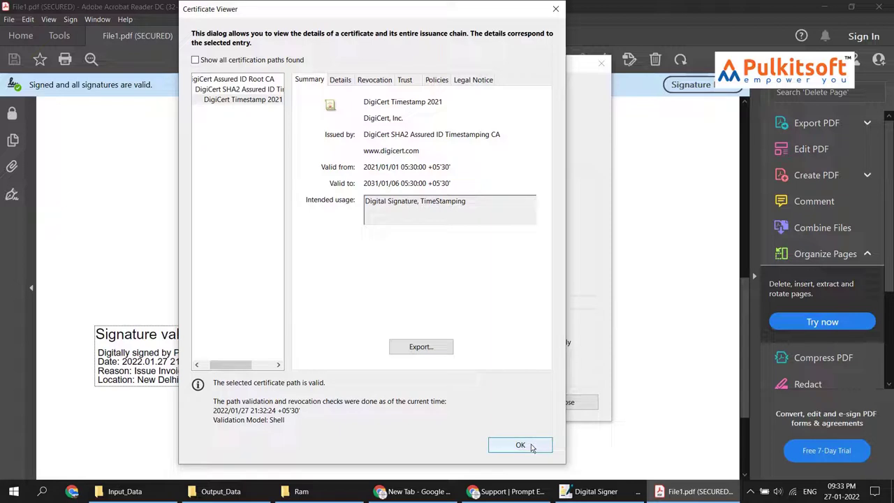
{"action": "left_click_drag", "start_coordinate": [244, 367], "coordinate": [223, 369]}
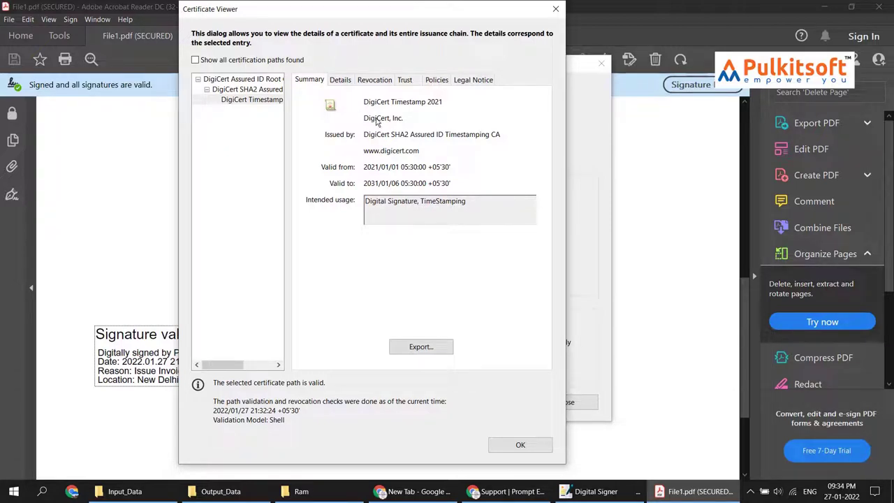
{"action": "left_click", "coordinate": [520, 445]}
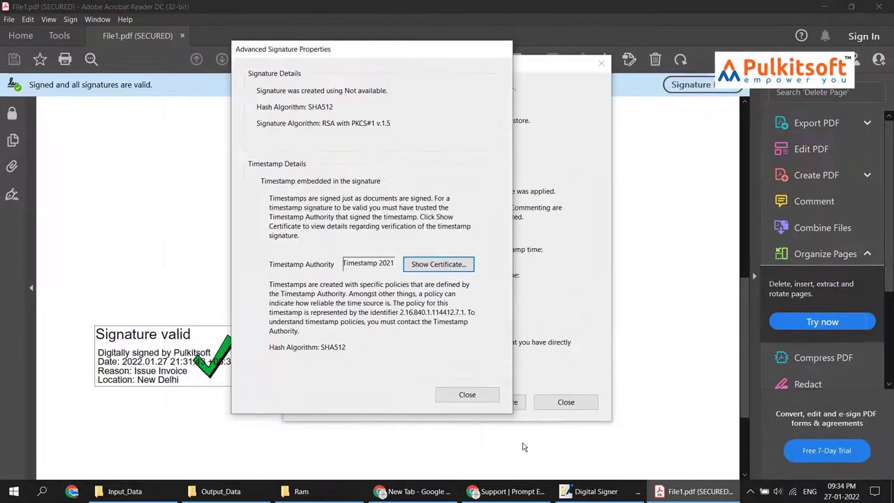
{"action": "left_click", "coordinate": [476, 399]}
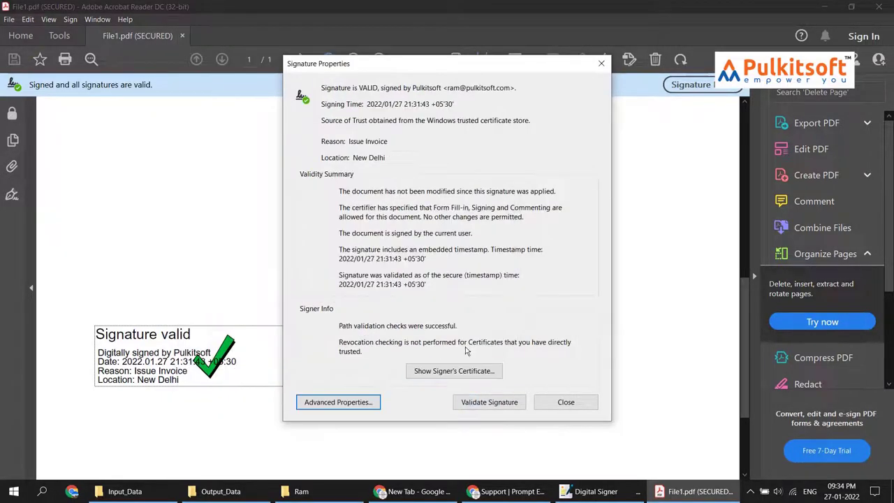
{"action": "left_click", "coordinate": [564, 401]}
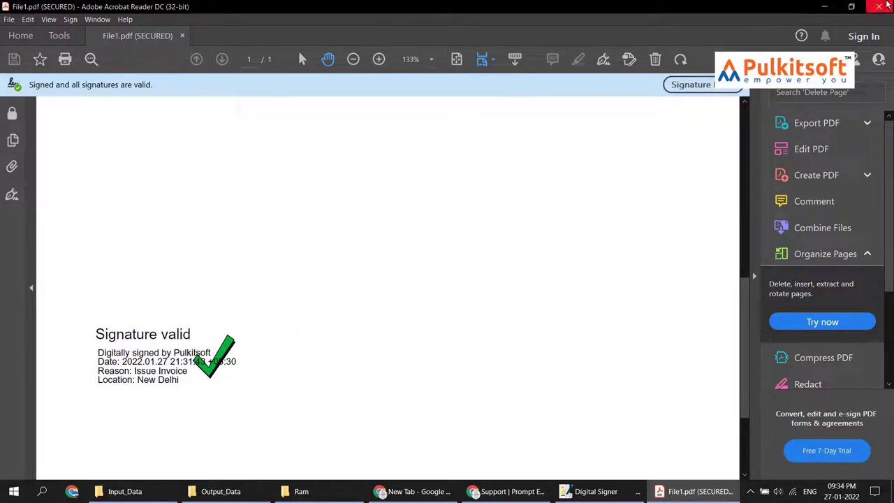
{"action": "left_click", "coordinate": [885, 6]}
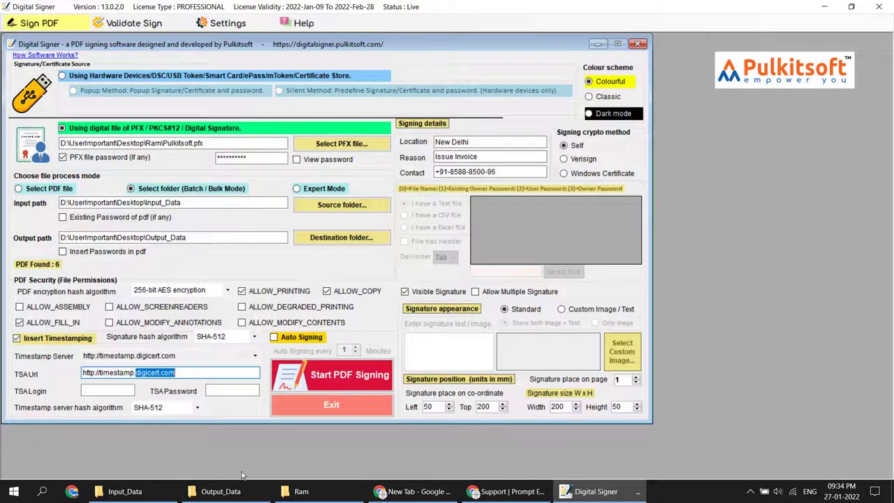
{"action": "left_click", "coordinate": [302, 493]}
{"action": "left_click", "coordinate": [301, 492]}
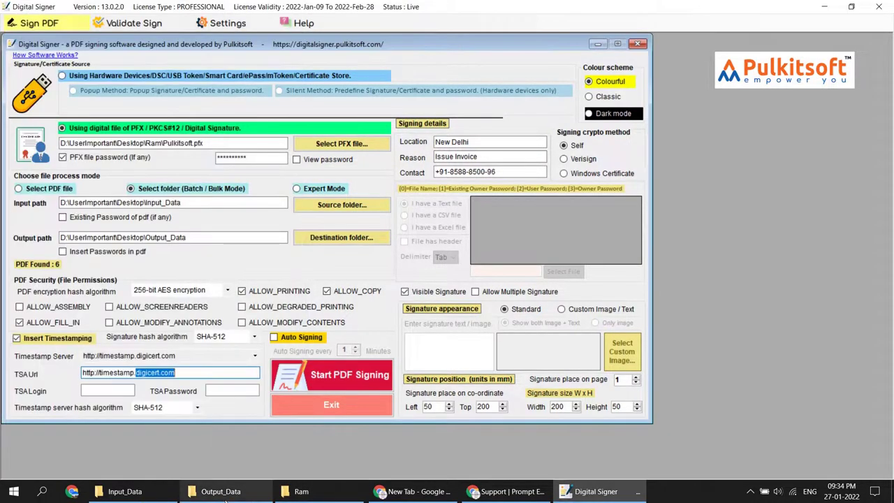
Step: Open the timestamped File5 from the Output_Data folder in Acrobat Reader and view the signature block on its page
{"action": "left_click", "coordinate": [221, 492]}
{"action": "left_click", "coordinate": [733, 184]}
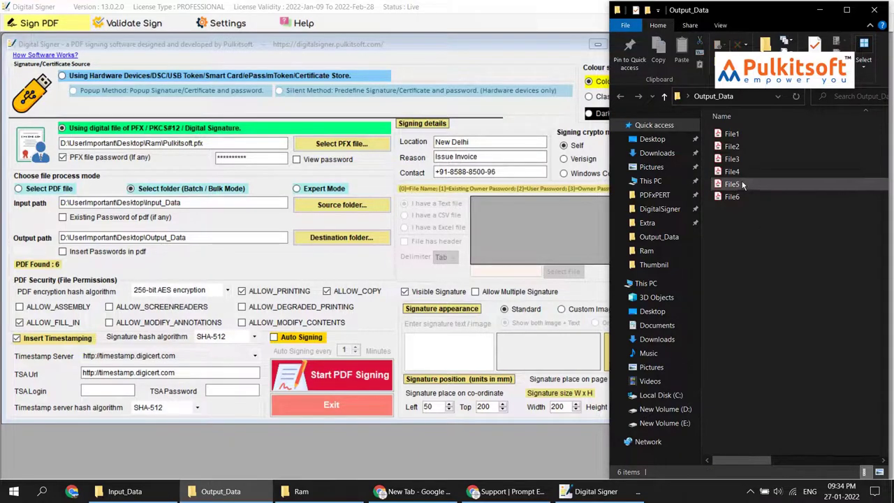
{"action": "double_click", "coordinate": [741, 184]}
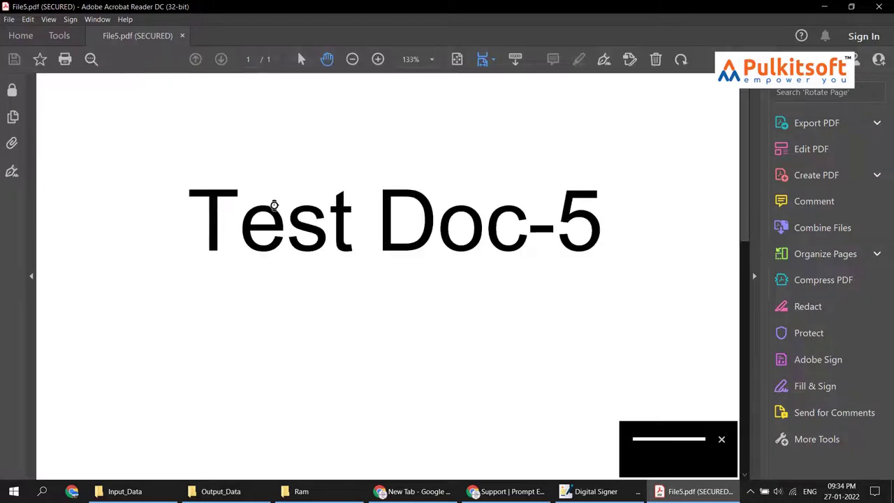
{"action": "scroll", "coordinate": [275, 216], "scroll_direction": "down", "scroll_amount": 2}
{"action": "scroll", "coordinate": [276, 217], "scroll_direction": "down", "scroll_amount": 10}
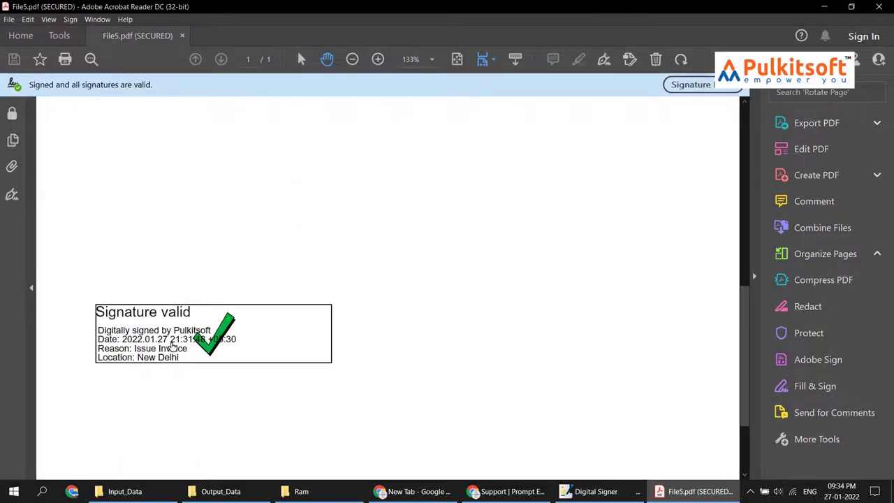
Step: Inspect File5's signature validation status, signature properties and advanced properties, including the timestamp authority's certificate
{"action": "left_click", "coordinate": [171, 335]}
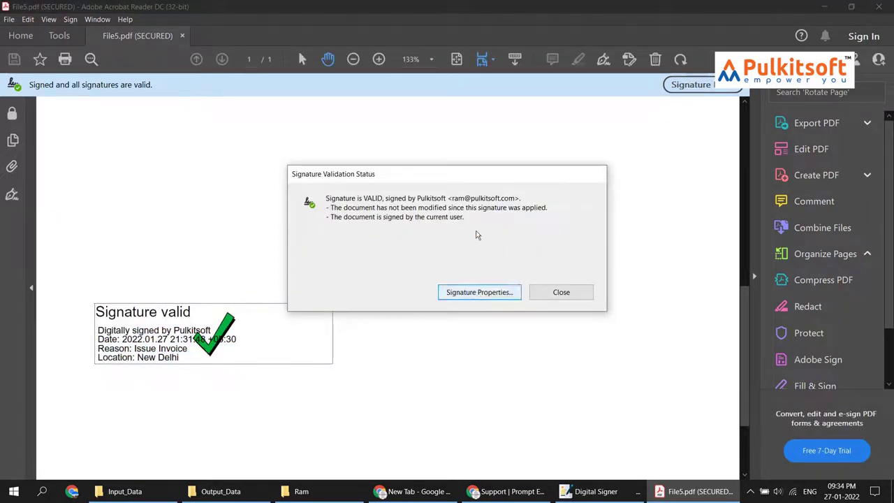
{"action": "left_click", "coordinate": [478, 292]}
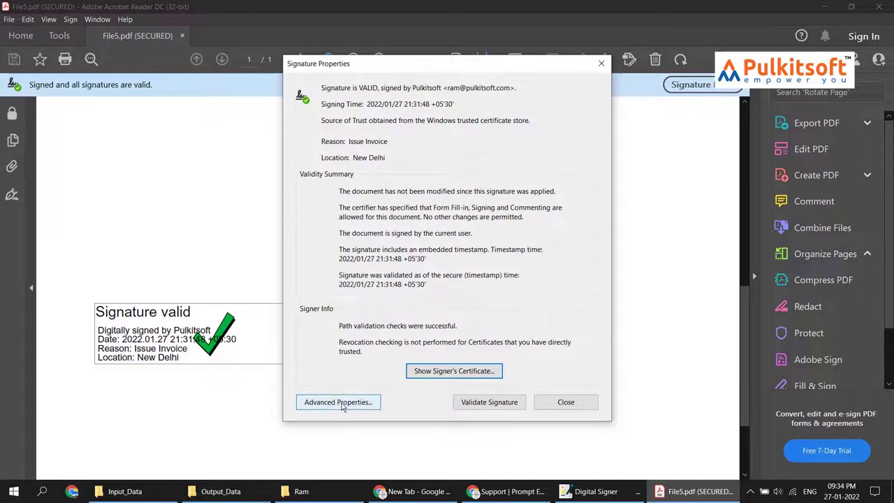
{"action": "left_click", "coordinate": [341, 403]}
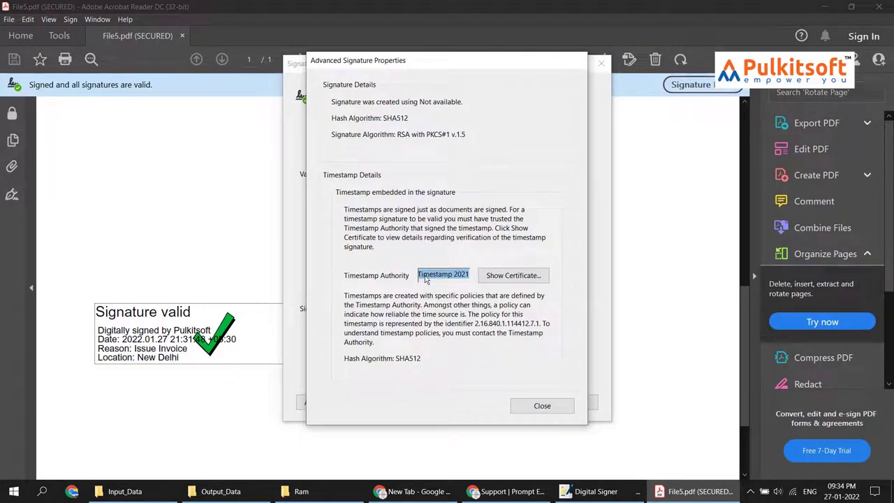
{"action": "left_click", "coordinate": [522, 278]}
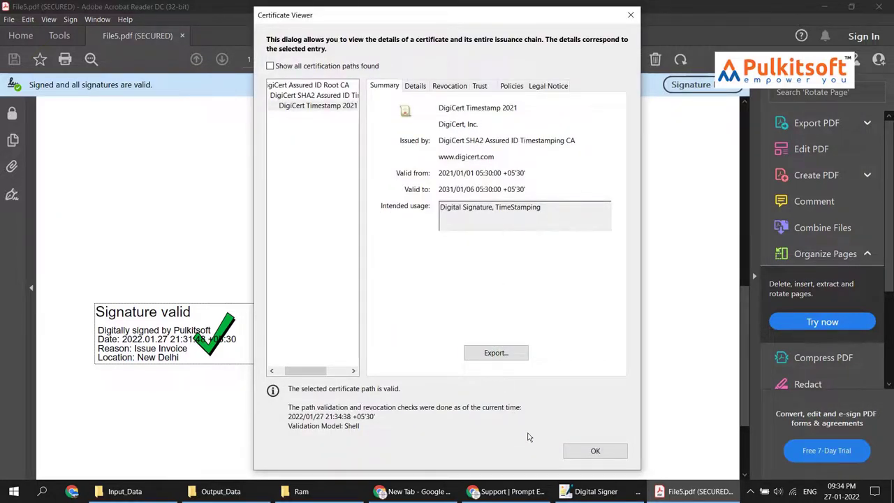
Step: Close the certificate viewer, the signature property dialogs and the File5 PDF
{"action": "left_click", "coordinate": [582, 452]}
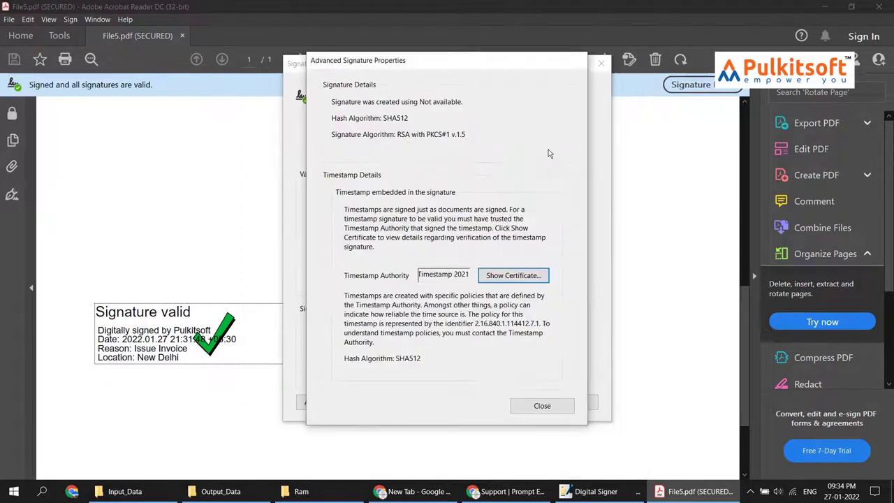
{"action": "left_click", "coordinate": [557, 408]}
{"action": "left_click", "coordinate": [566, 403]}
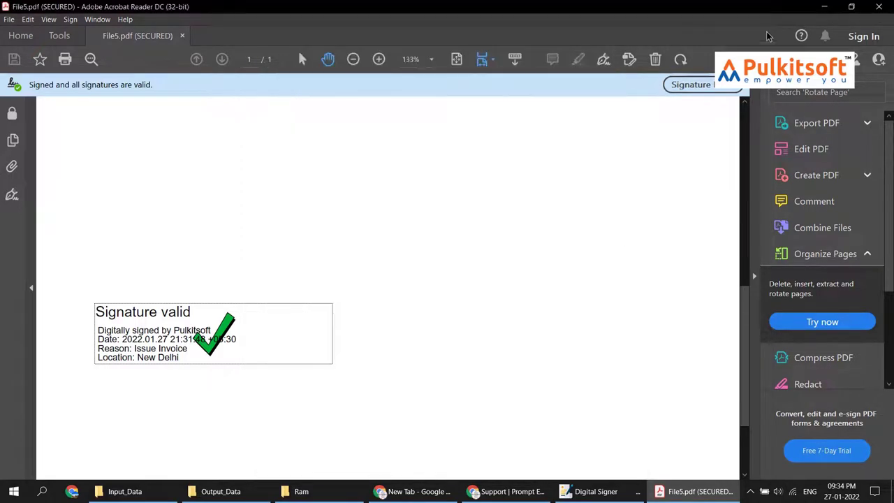
{"action": "left_click", "coordinate": [881, 6]}
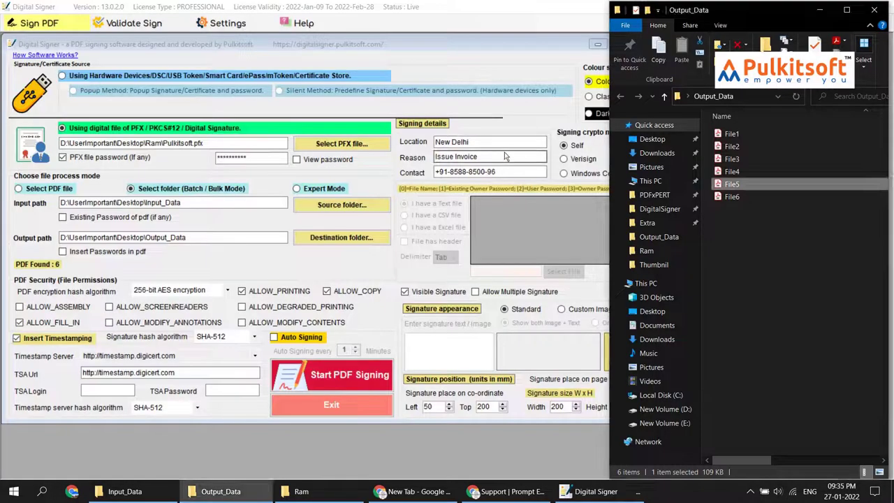
Step: Review the Auto Signing description in Digital Signer and set the file process mode to Expert Mode
{"action": "left_click", "coordinate": [382, 271]}
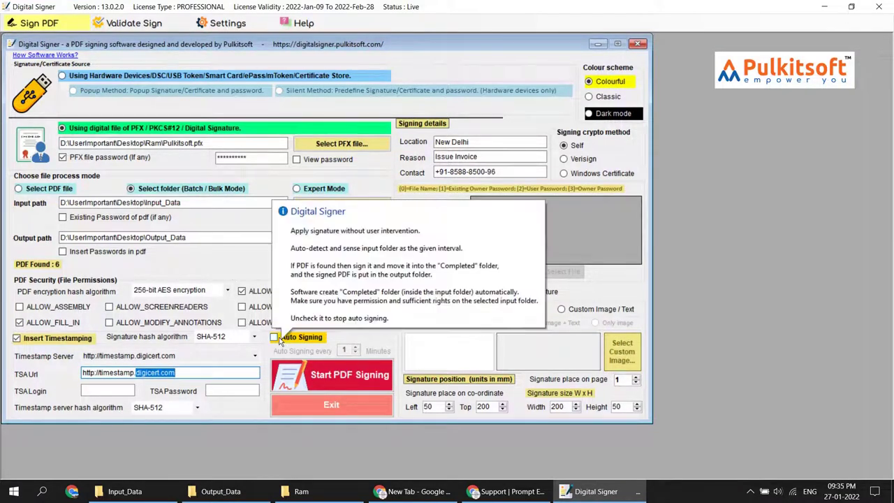
{"action": "mouse_move", "coordinate": [280, 340]}
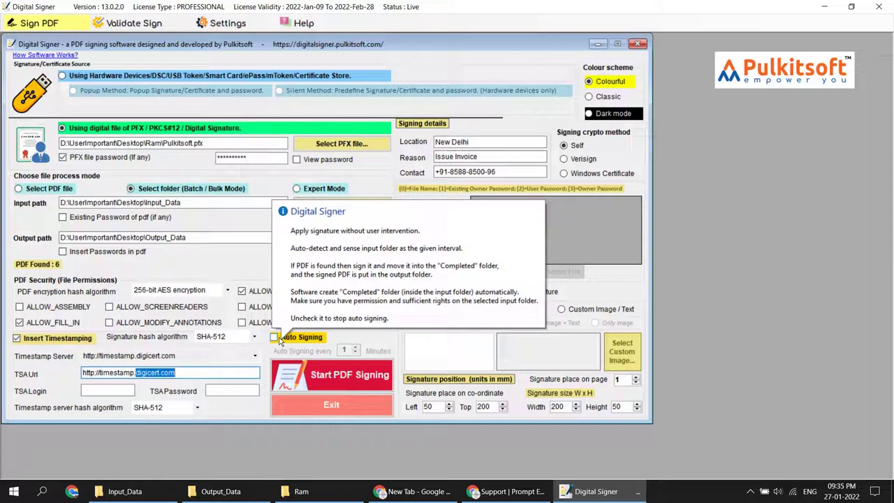
{"action": "left_click", "coordinate": [339, 191]}
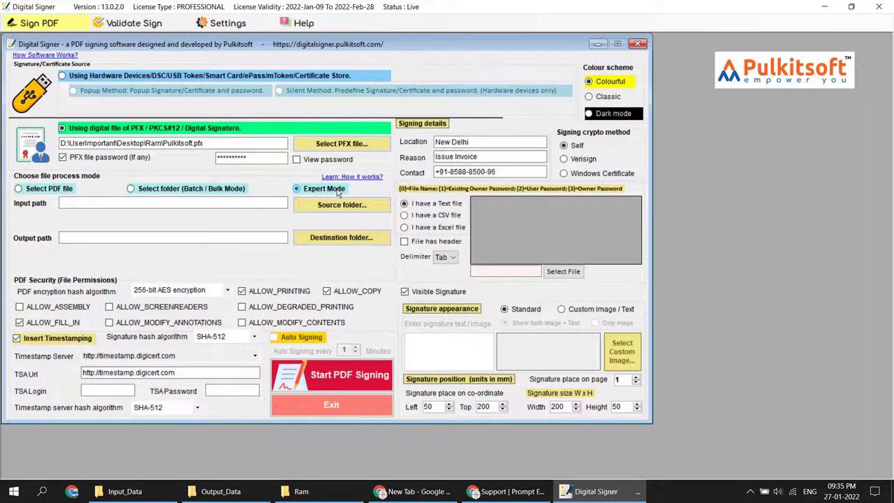